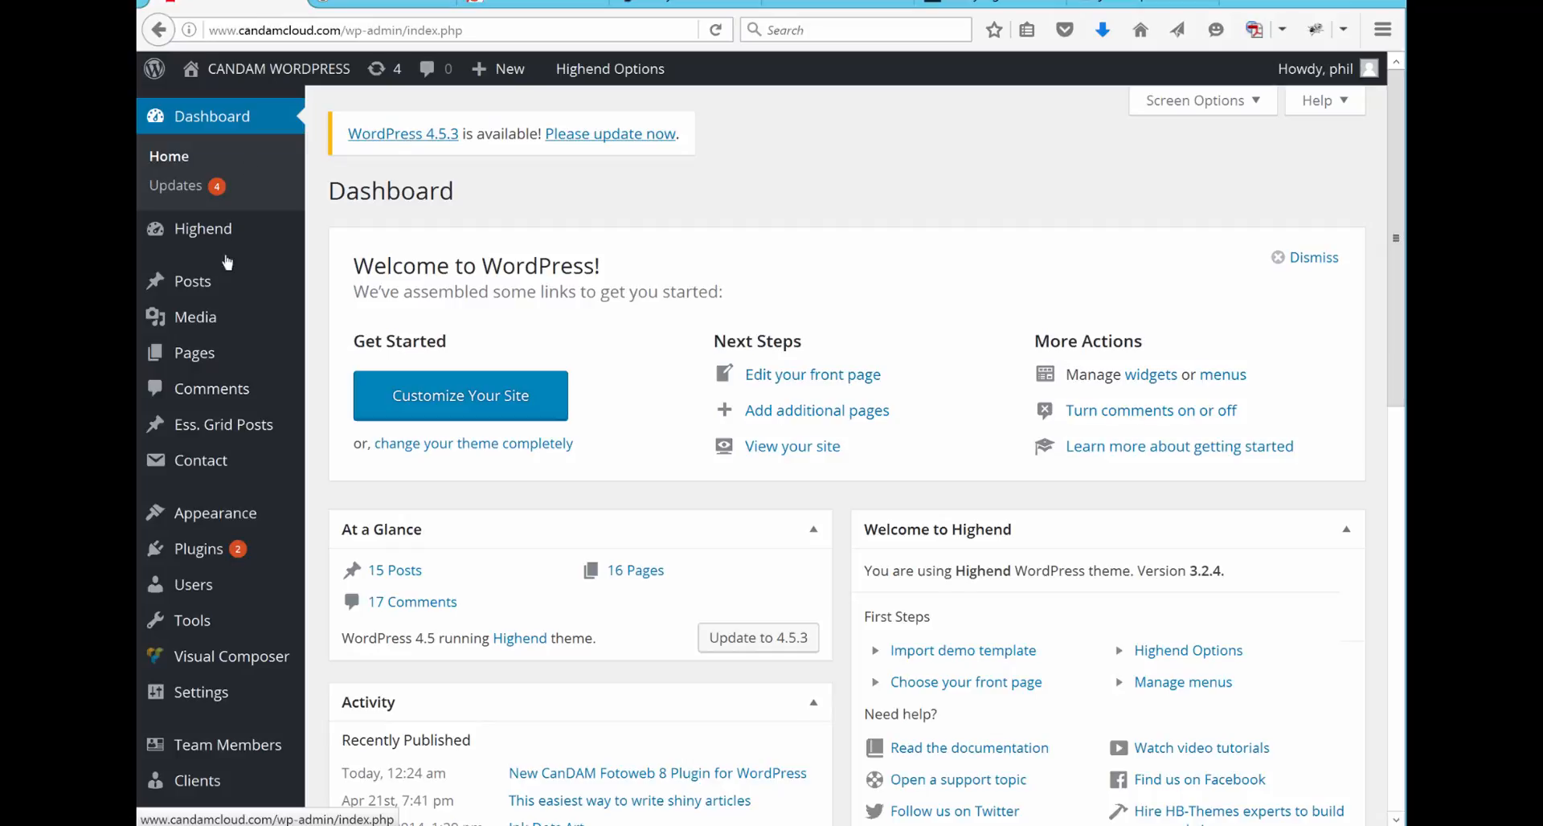
# Step: Search the WordPress plugin directory for "easy fancybox" to check for the Easy FancyBox plugin
pyautogui.moveTo(241, 552)
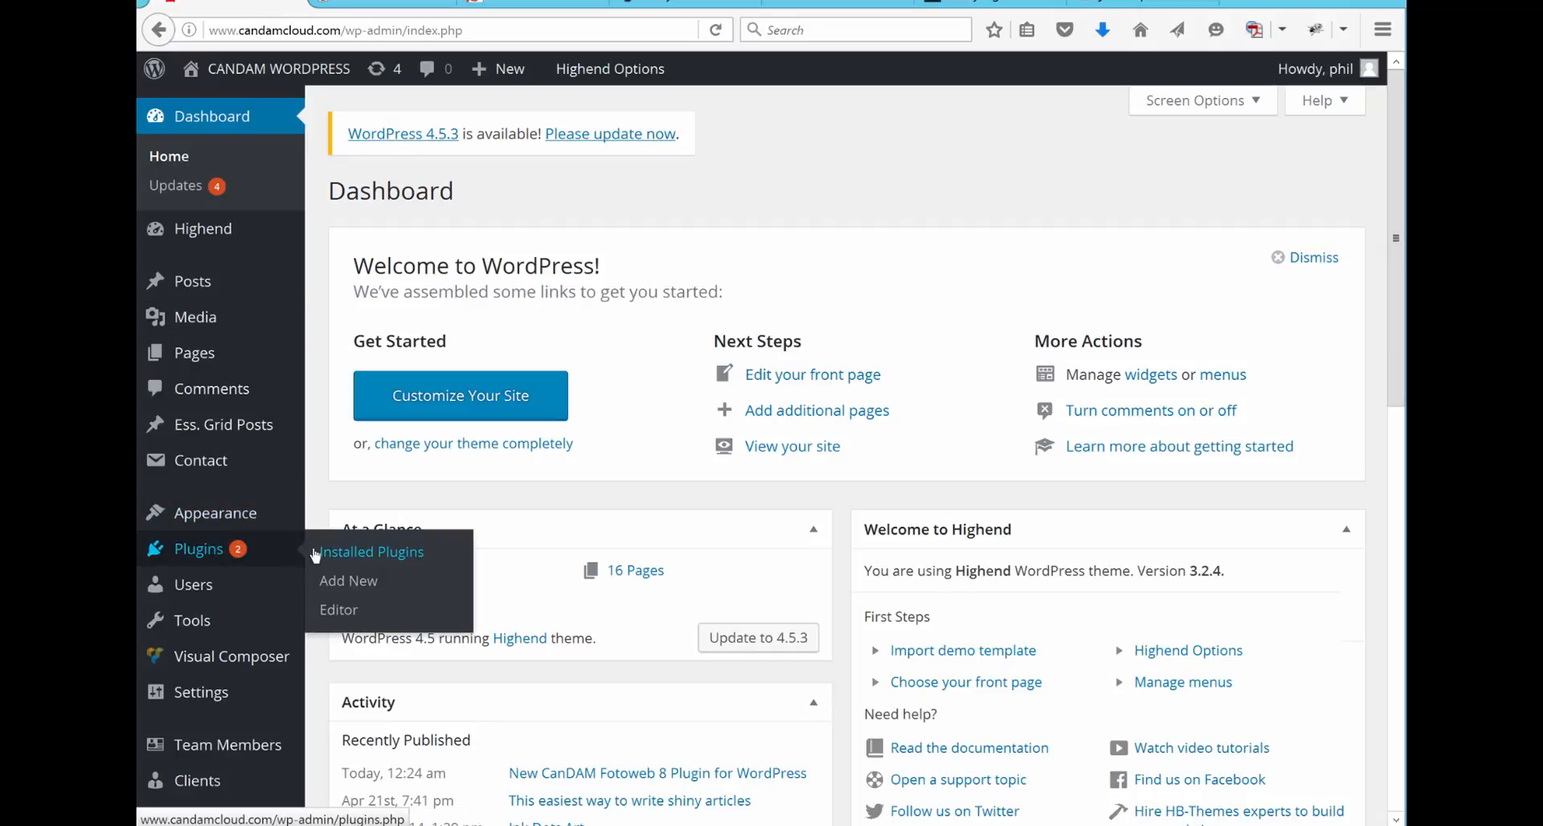
pyautogui.click(368, 580)
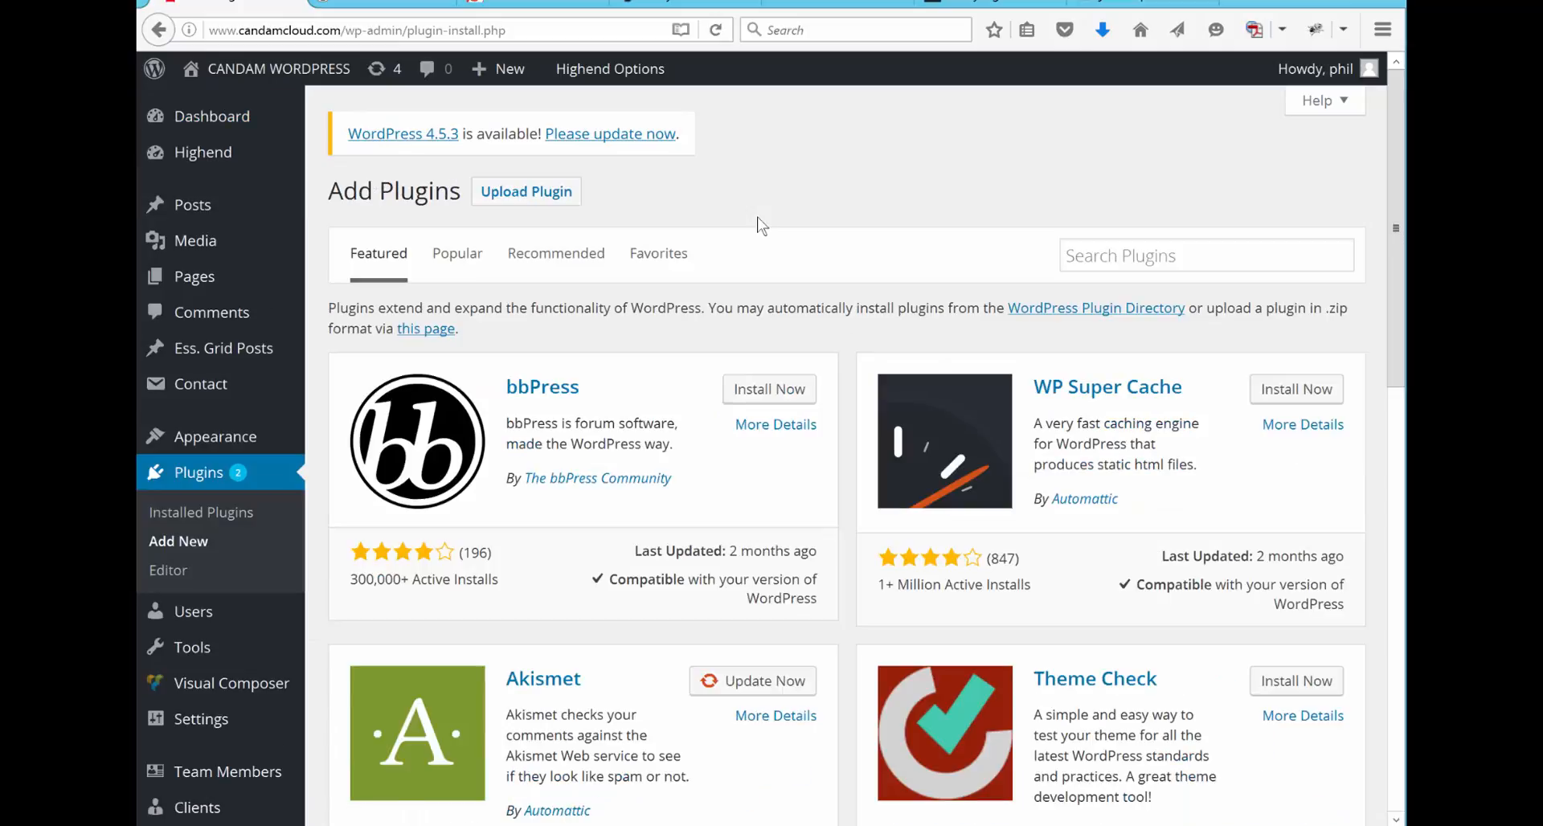
pyautogui.click(1111, 250)
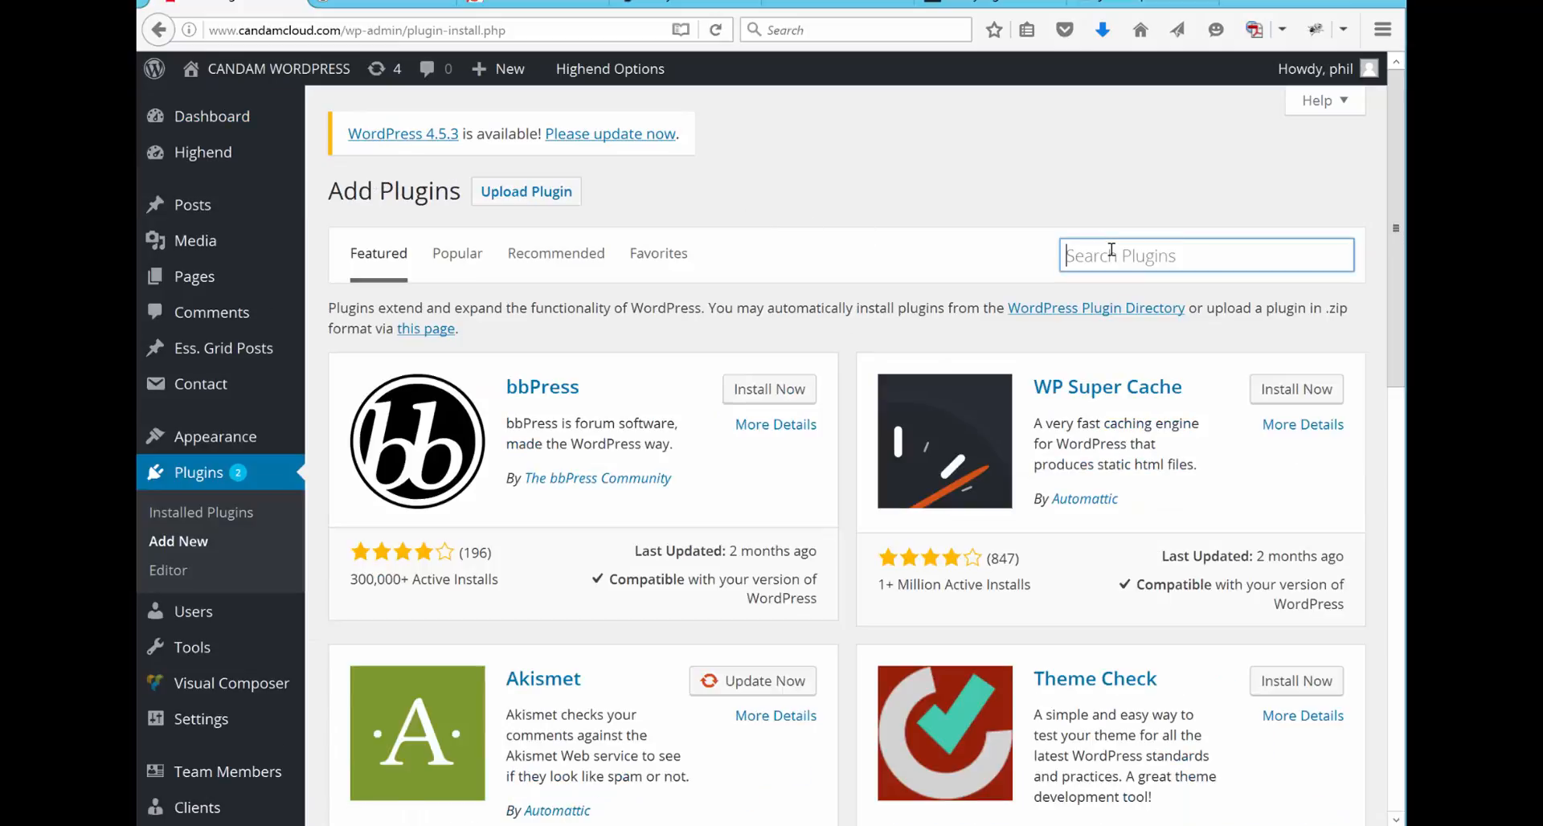
pyautogui.write('easy ')
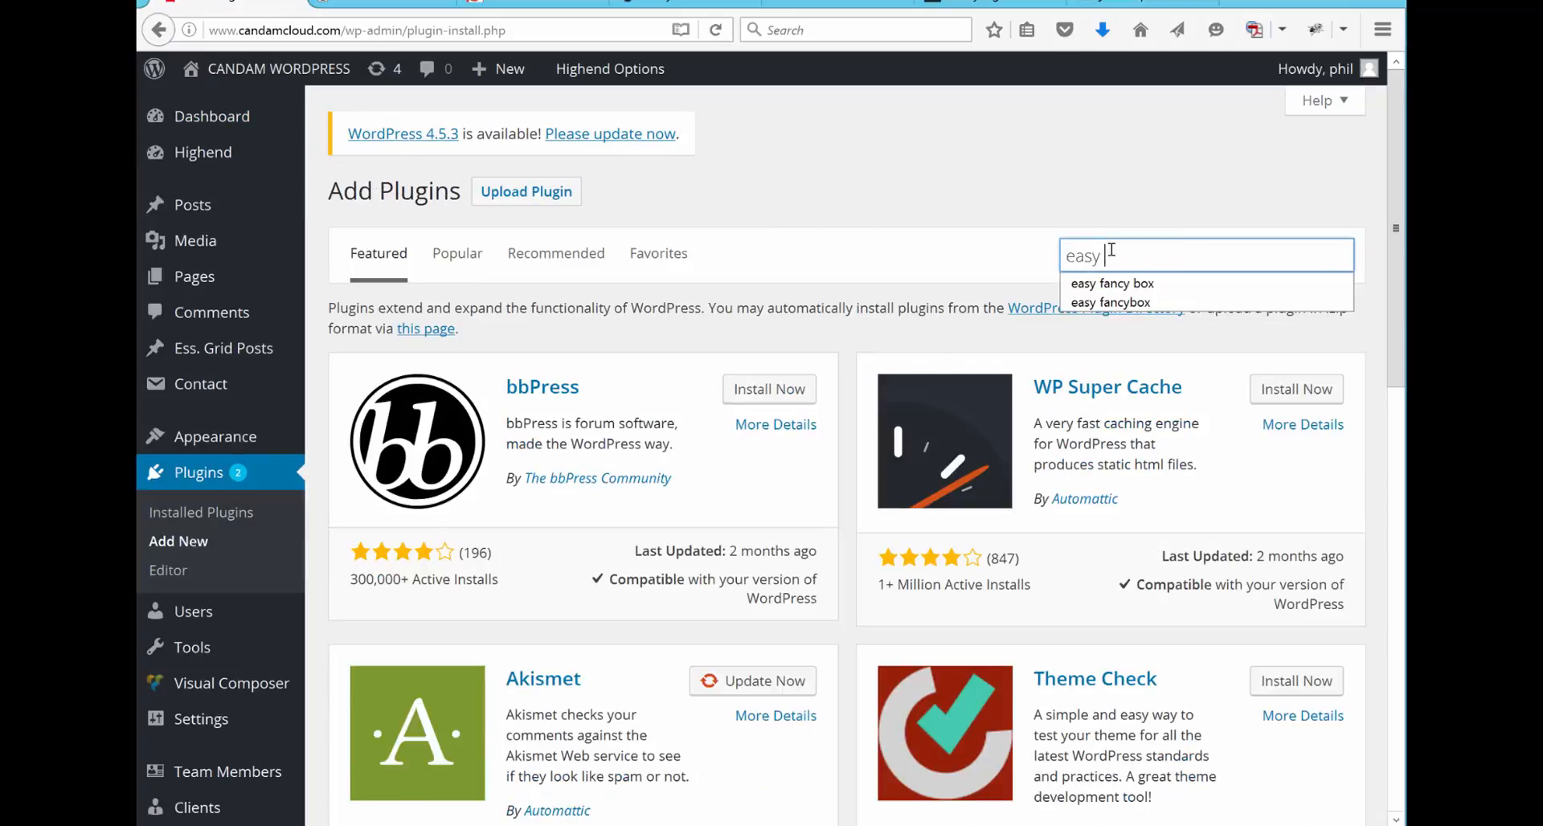
pyautogui.write('fancybox')
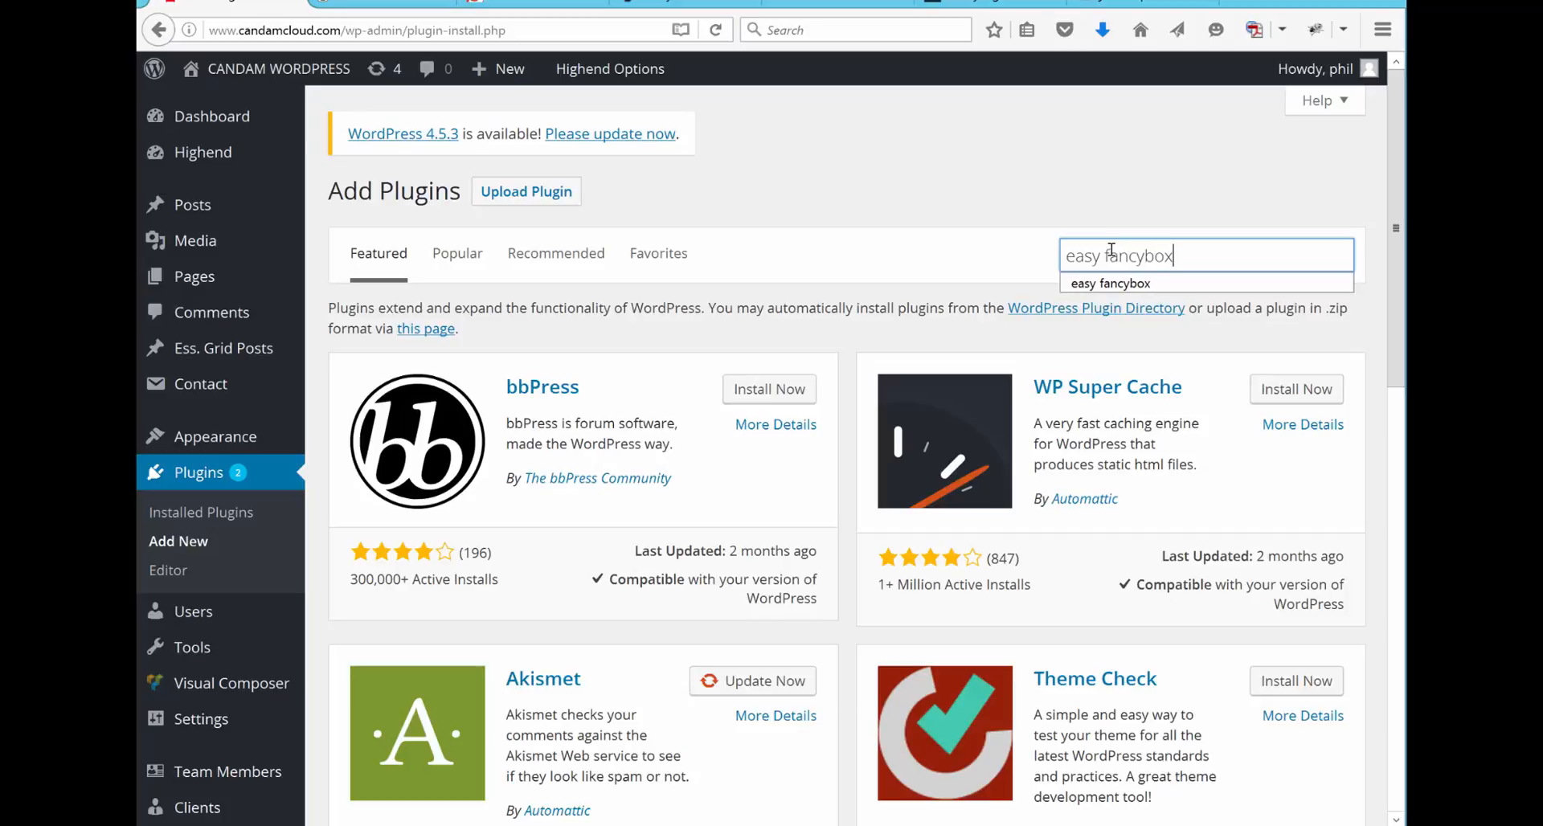
pyautogui.press('Return')
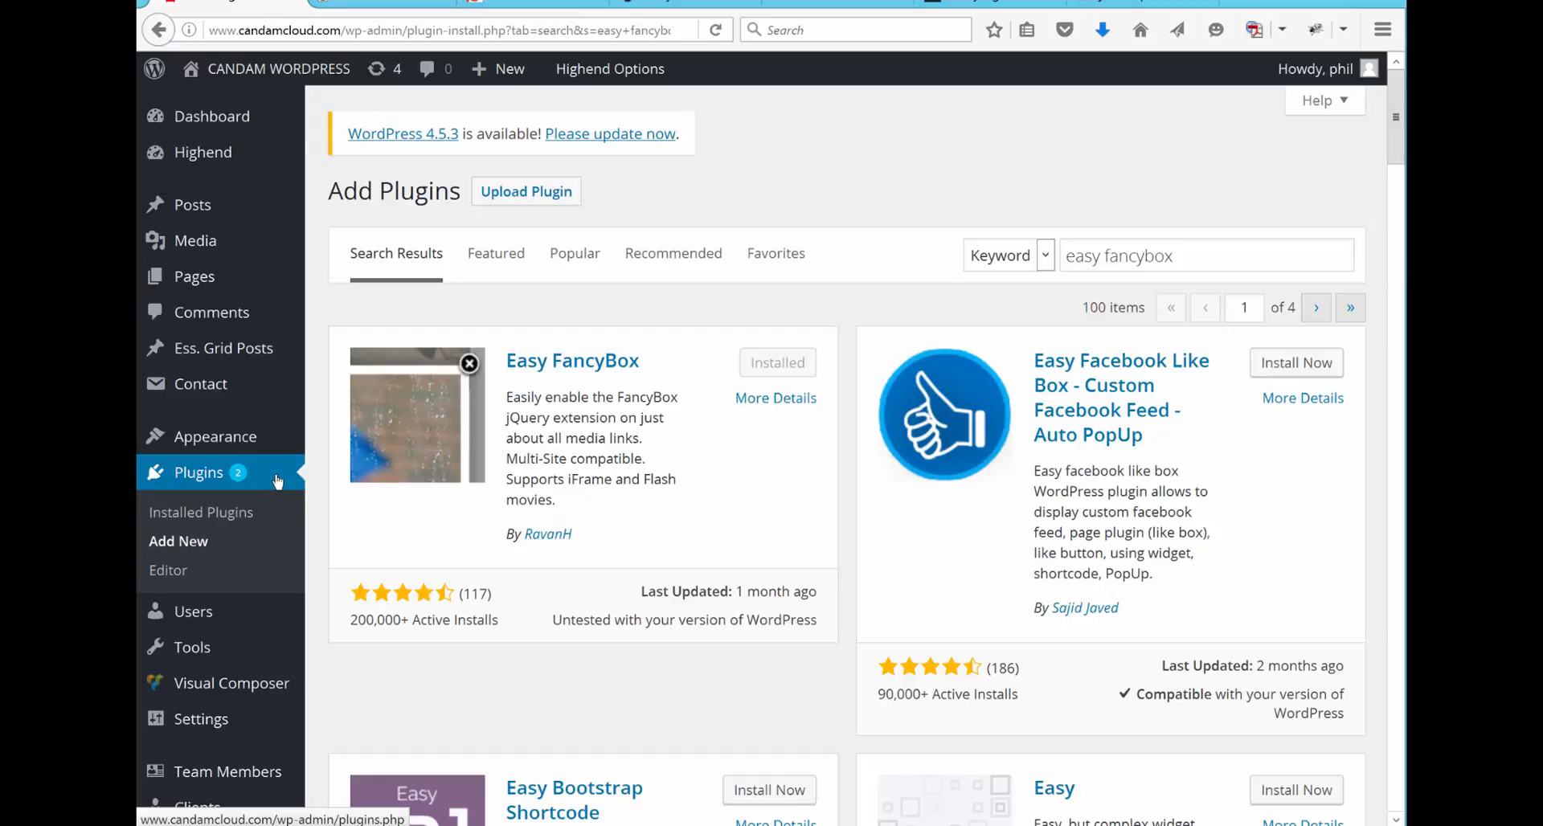
# Step: Open the settings of the installed Easy FancyBox plugin and set the excluded links to "Without thumbnail image"
pyautogui.click(198, 480)
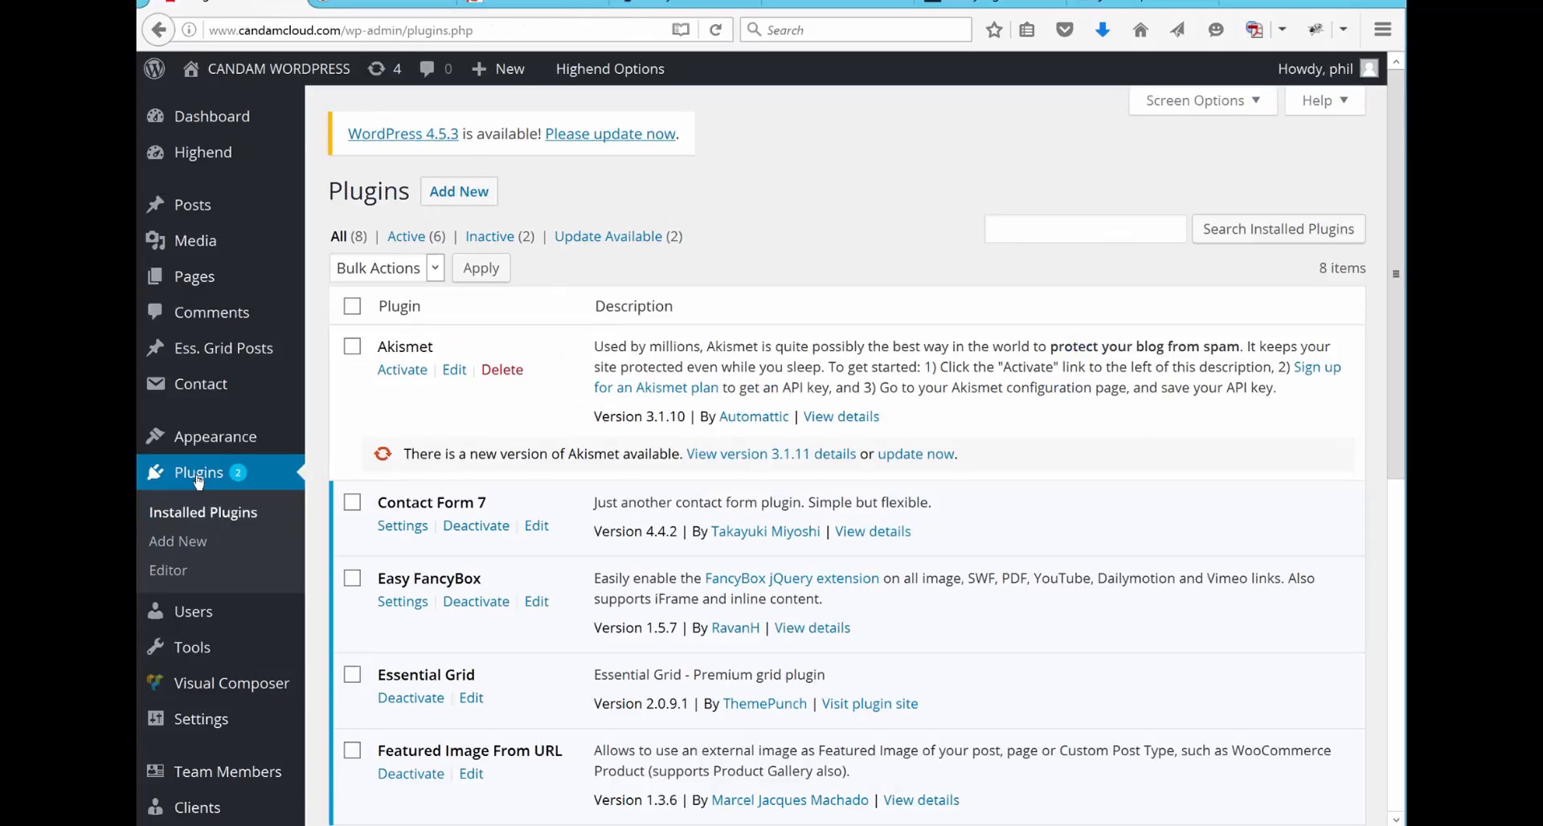
pyautogui.click(401, 603)
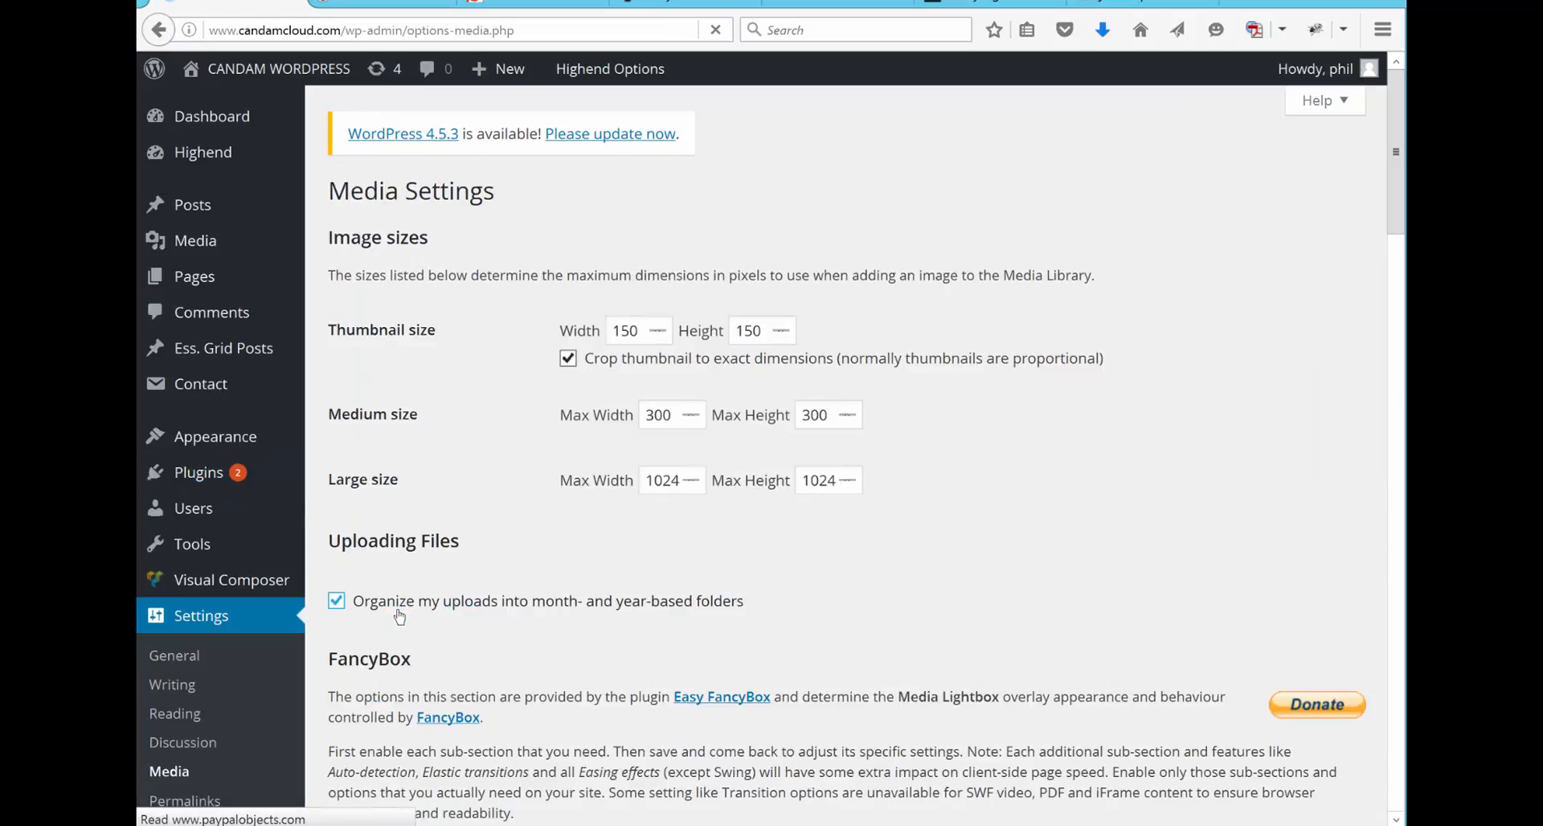
pyautogui.scroll(-7, 755, 702)
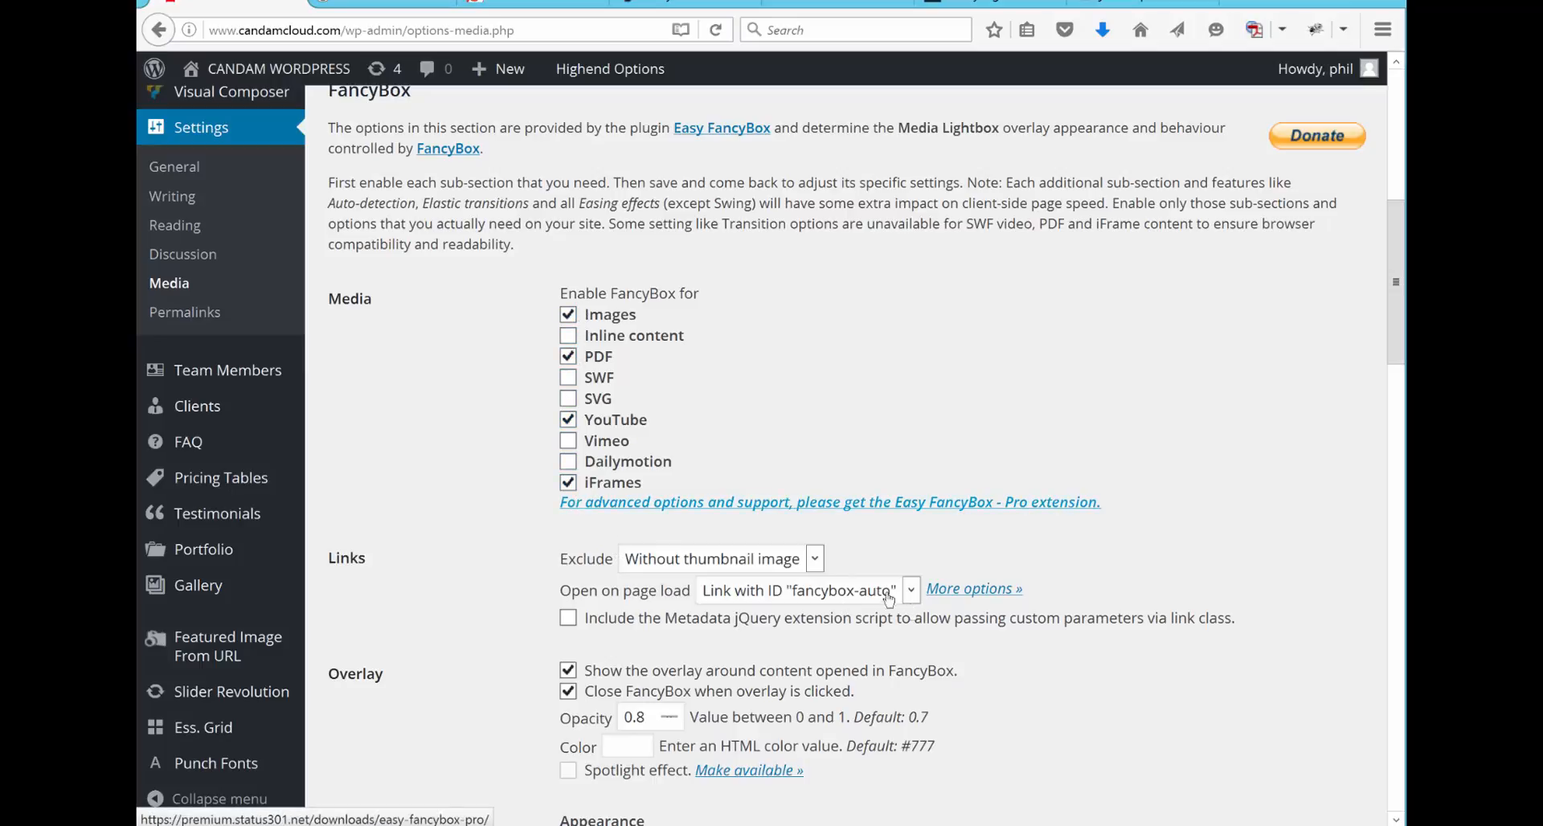
pyautogui.click(815, 558)
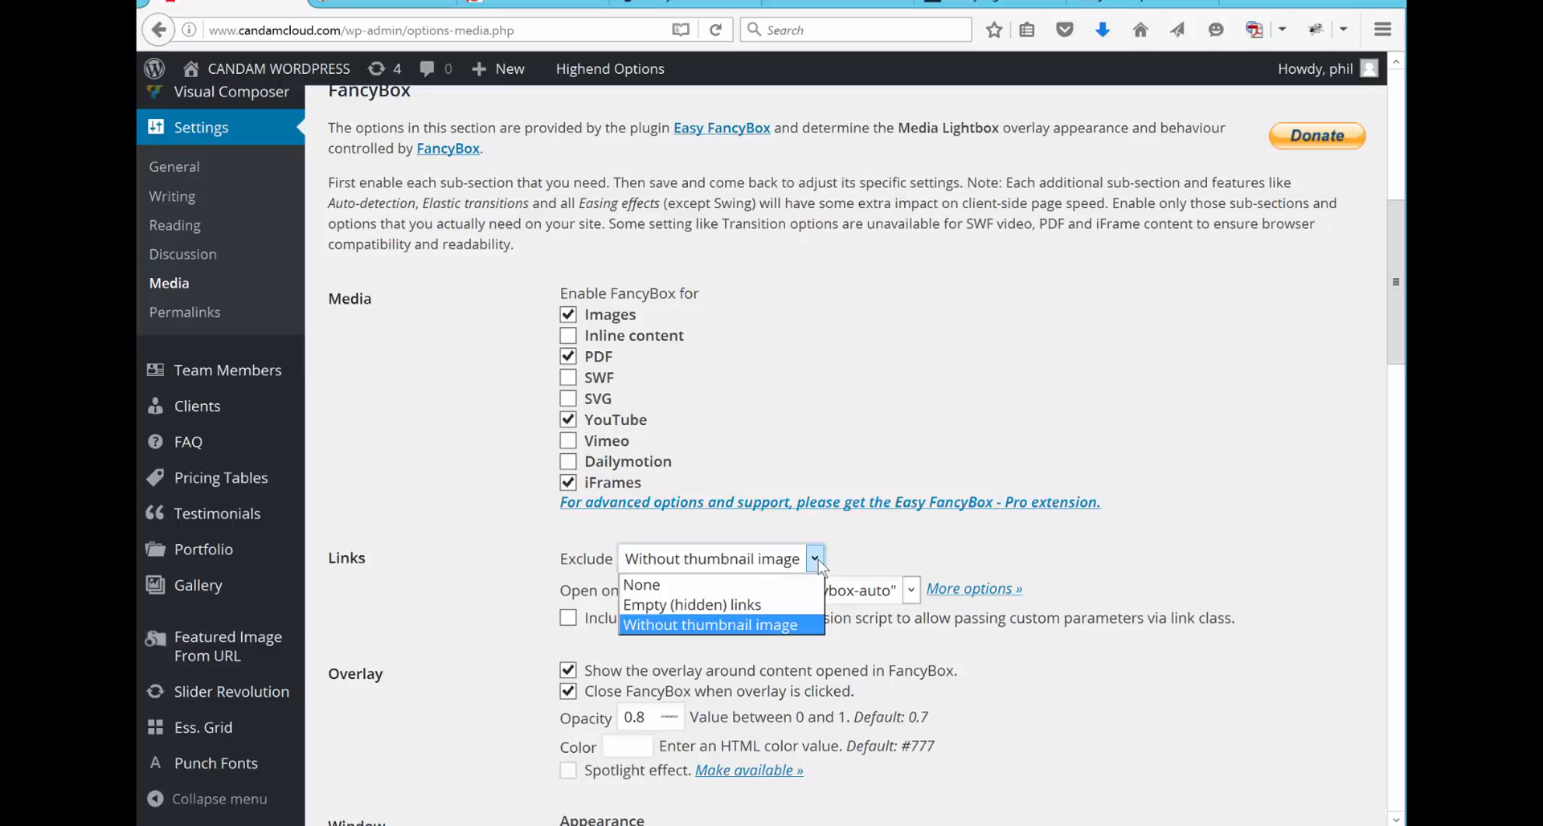
pyautogui.click(771, 626)
# Step: Edit the FancyBox overlay opacity and set the default window border to 12
pyautogui.scroll(-5, 1112, 642)
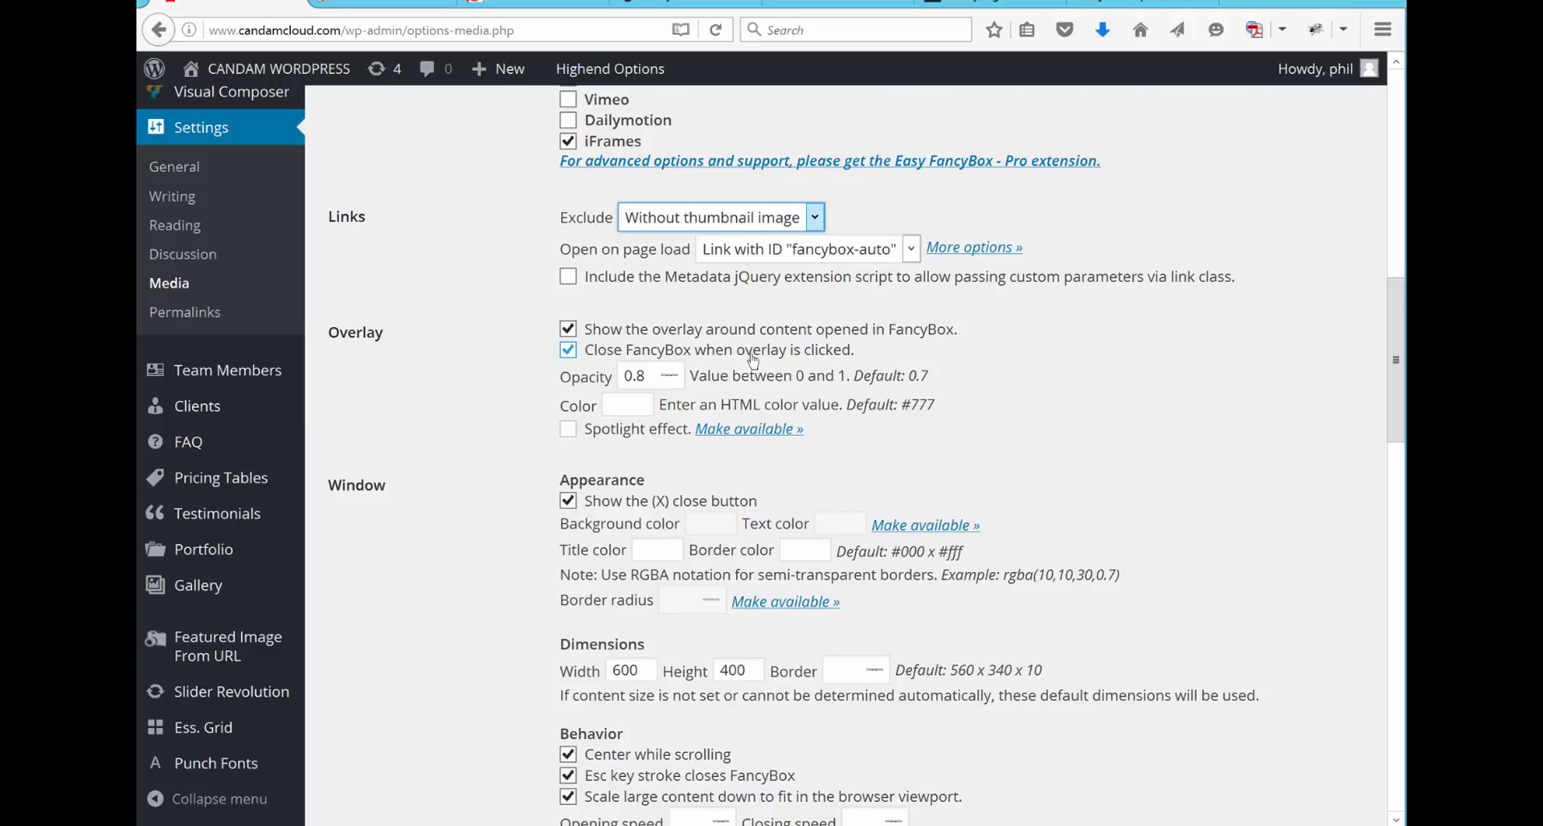
pyautogui.click(649, 377)
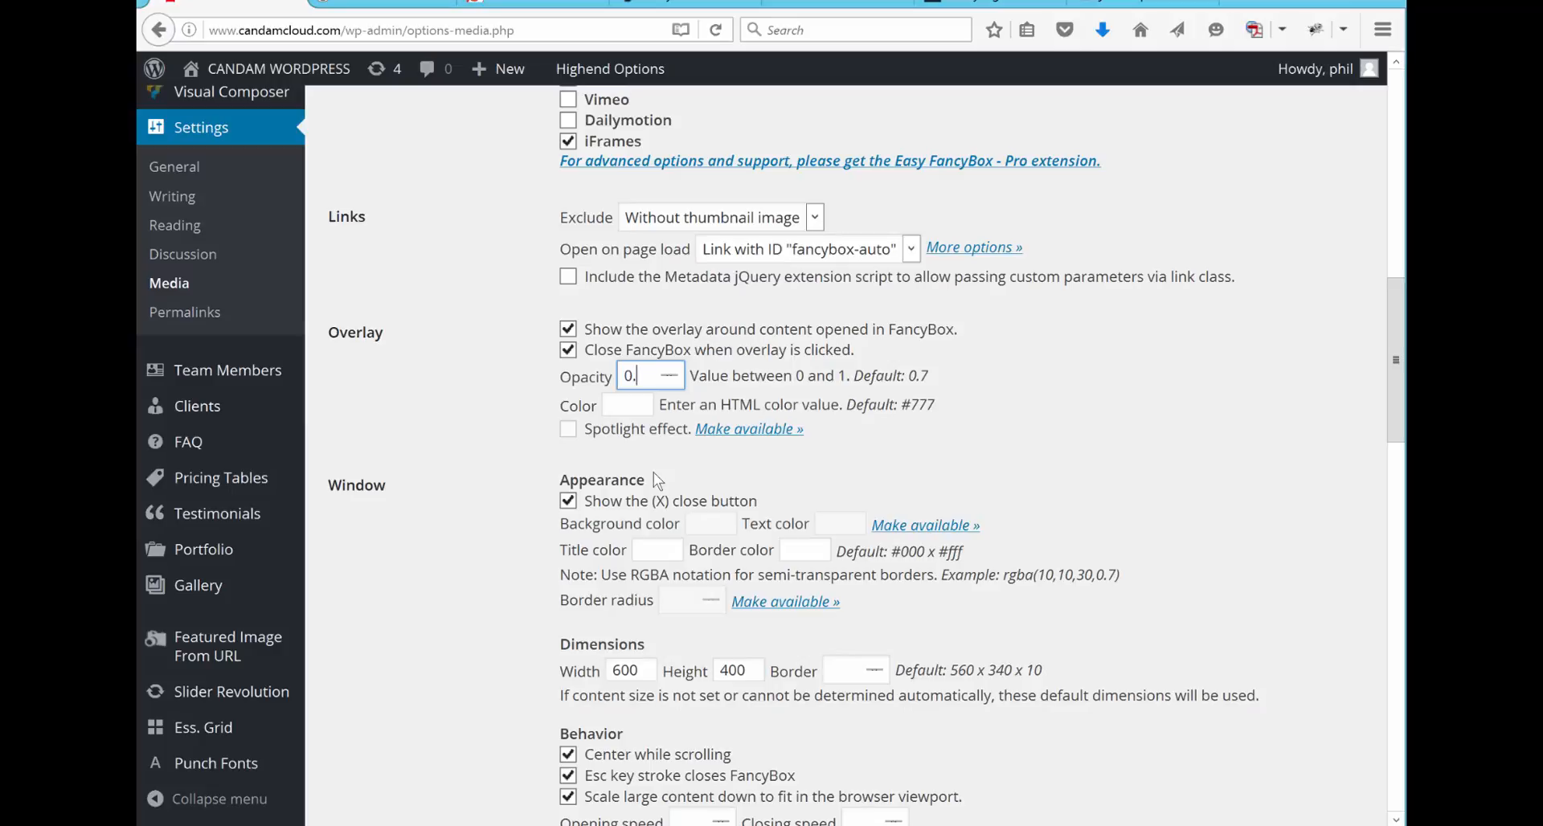
pyautogui.scroll(-4, 653, 474)
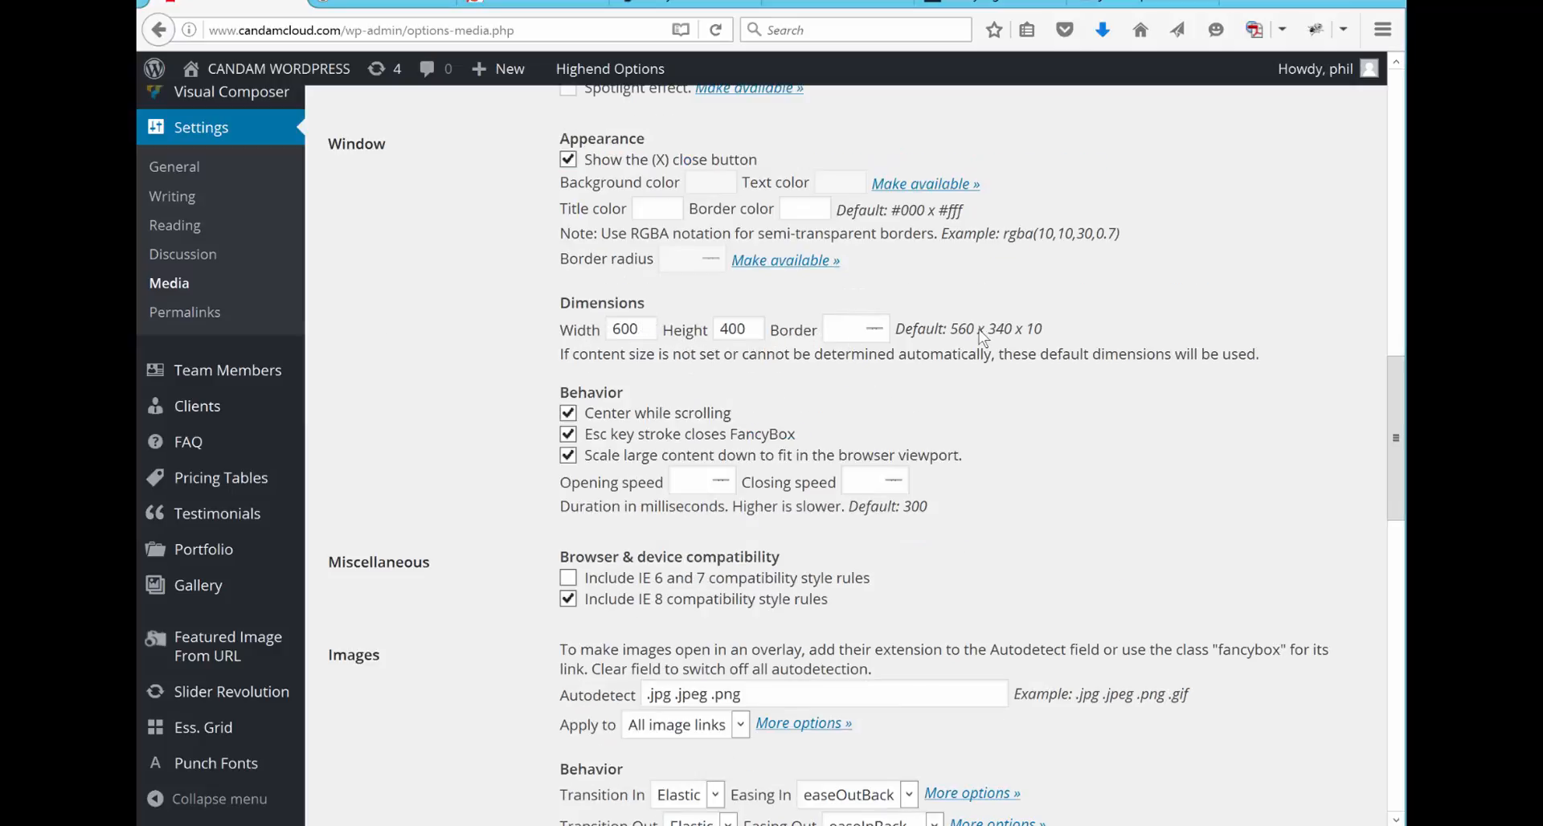
pyautogui.click(840, 328)
pyautogui.write('12')
pyautogui.click(849, 393)
# Step: Save the FancyBox media settings, leaving the image, gallery, PDF, YouTube and iFrames options as they are
pyautogui.scroll(-3, 1025, 585)
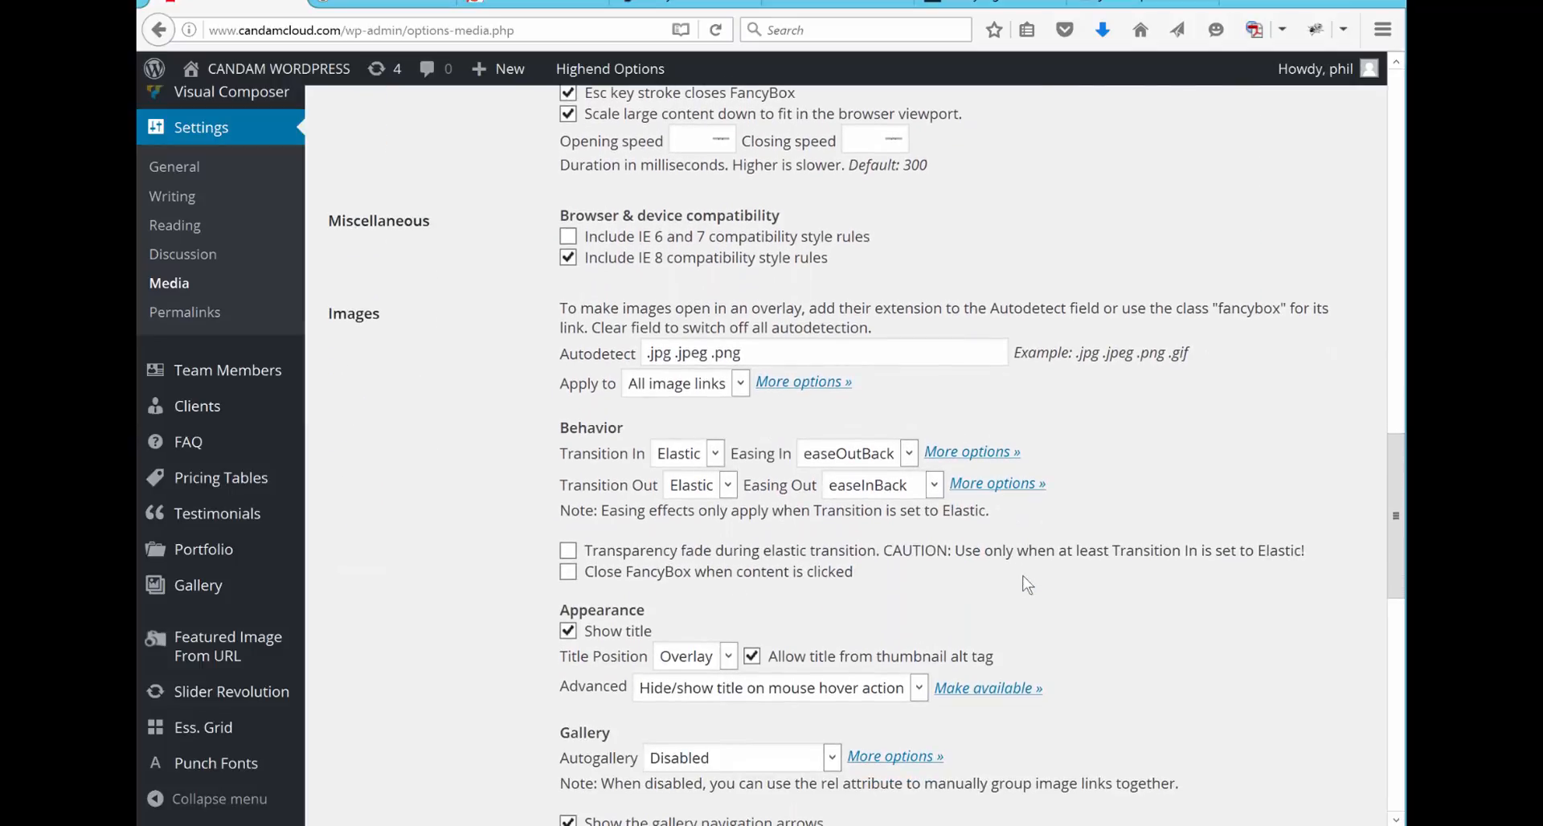
pyautogui.scroll(-1, 1026, 584)
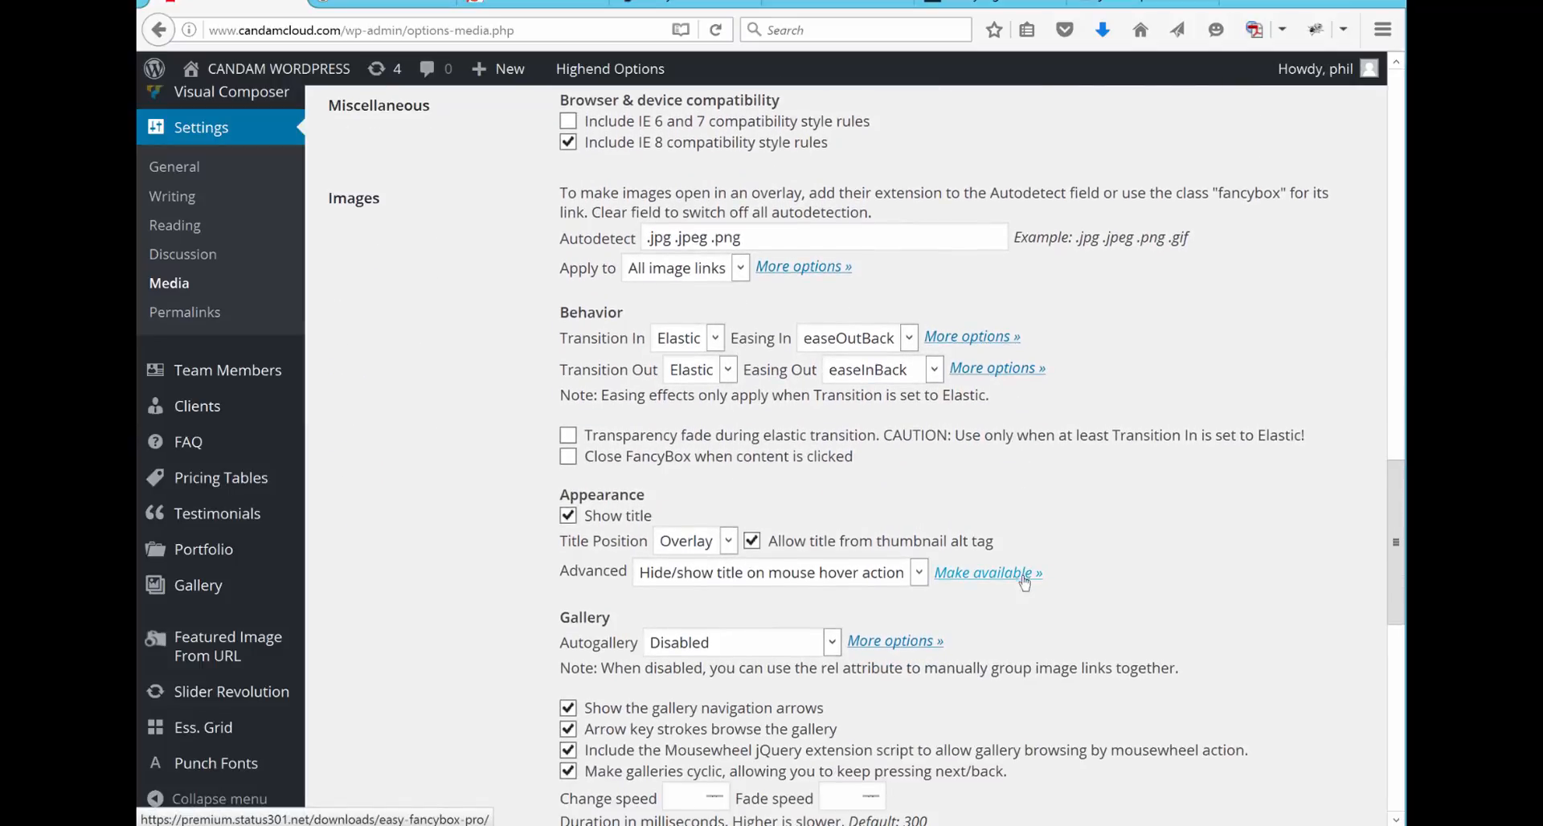
pyautogui.scroll(-2, 1025, 582)
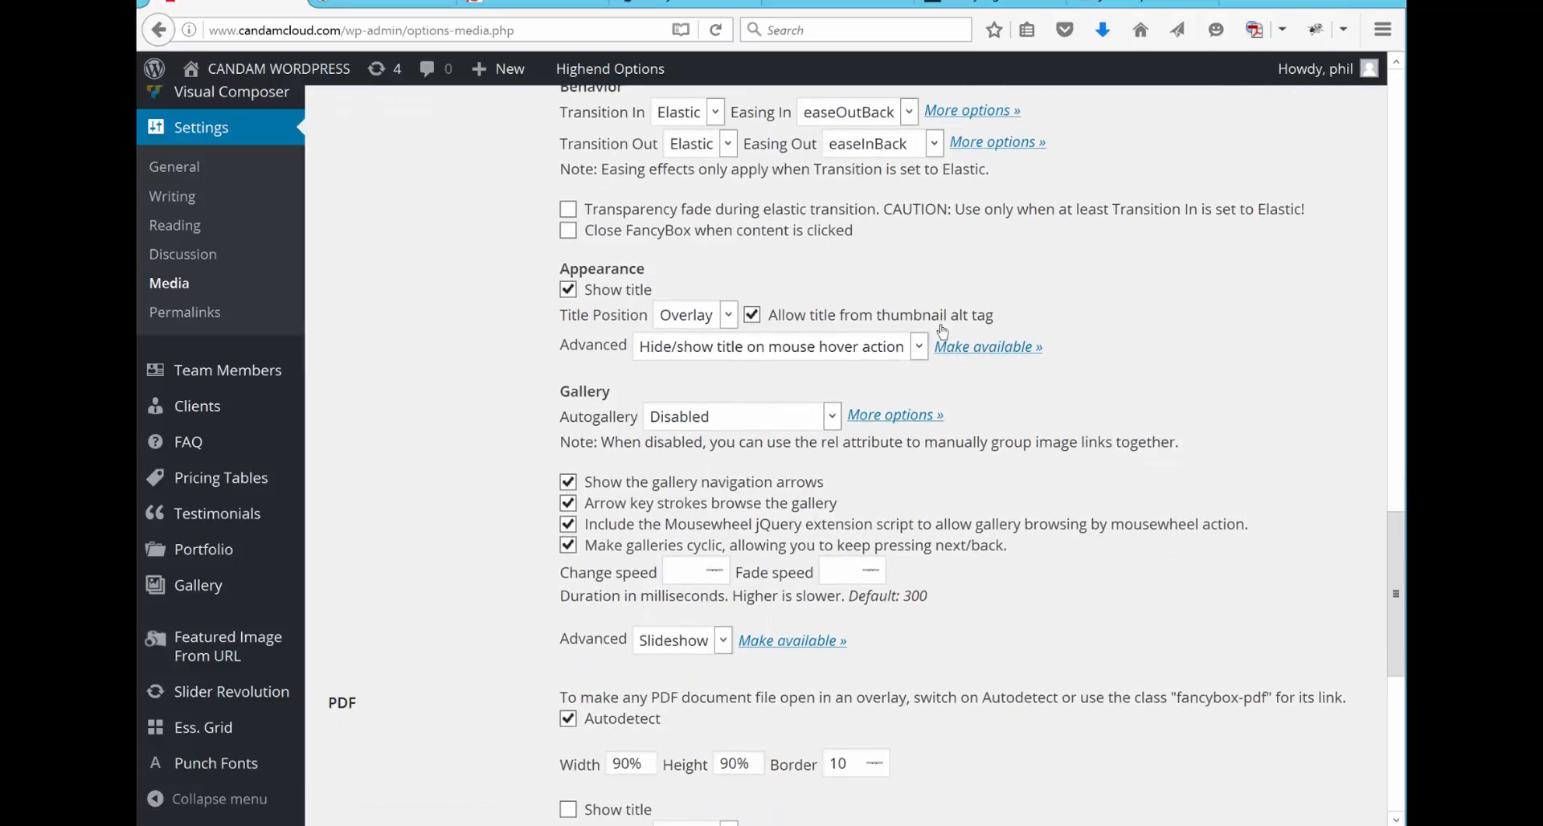
pyautogui.scroll(-2, 1014, 464)
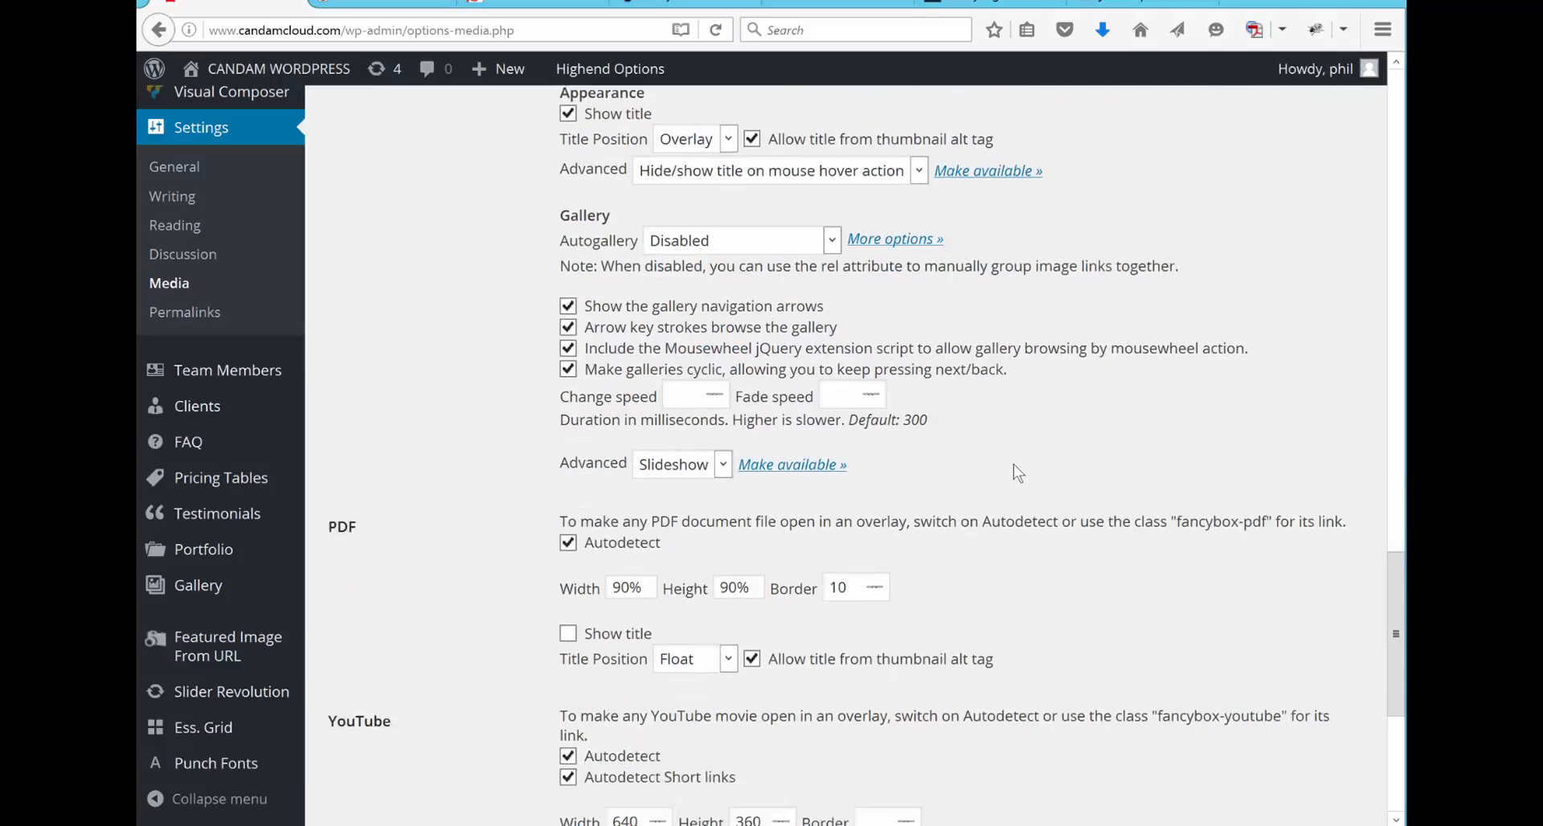
pyautogui.scroll(-3, 1014, 465)
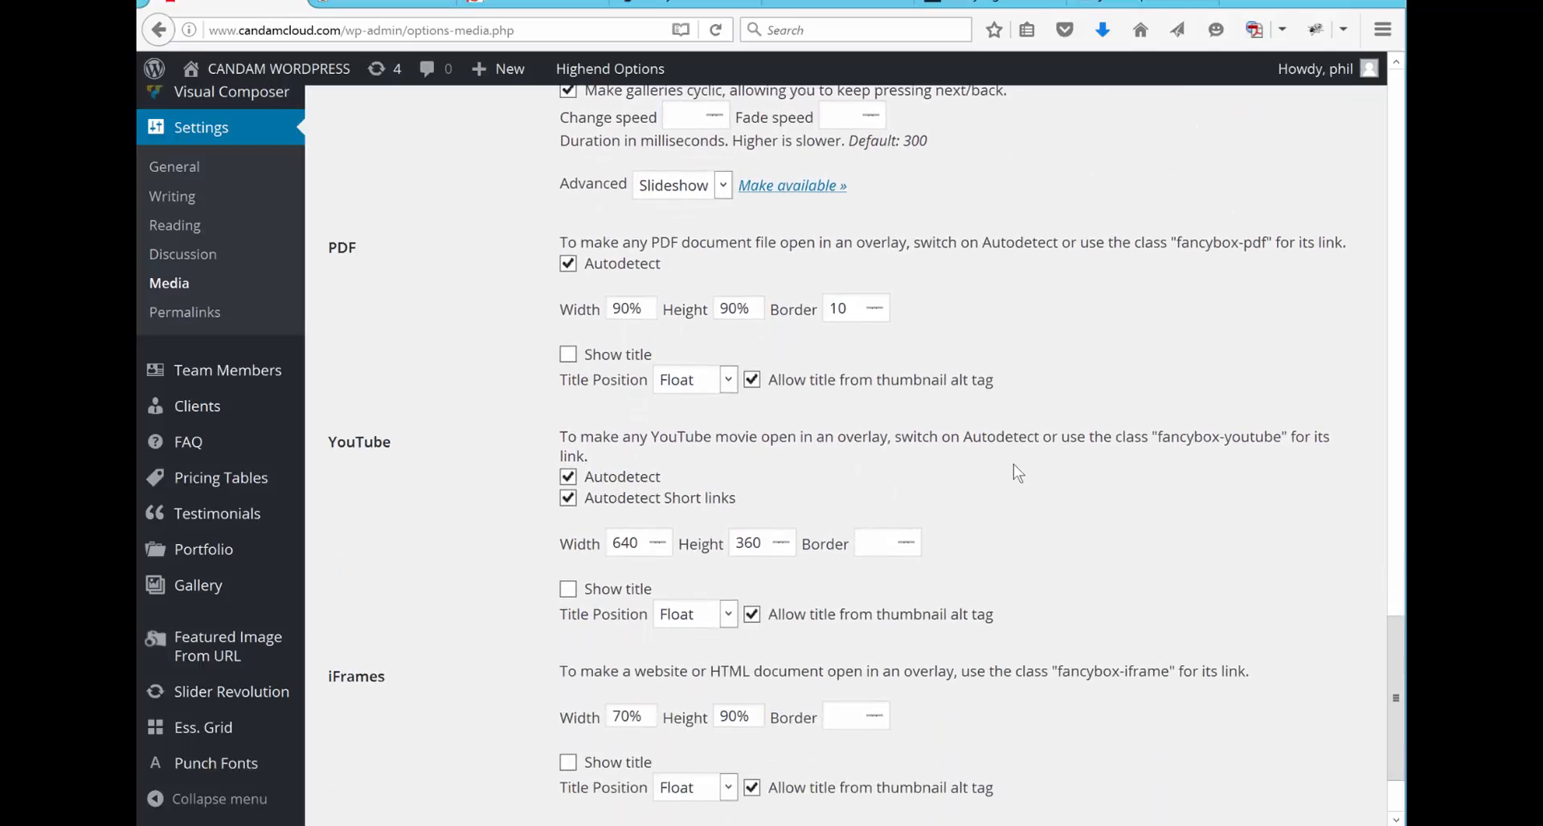
pyautogui.scroll(-2, 1014, 464)
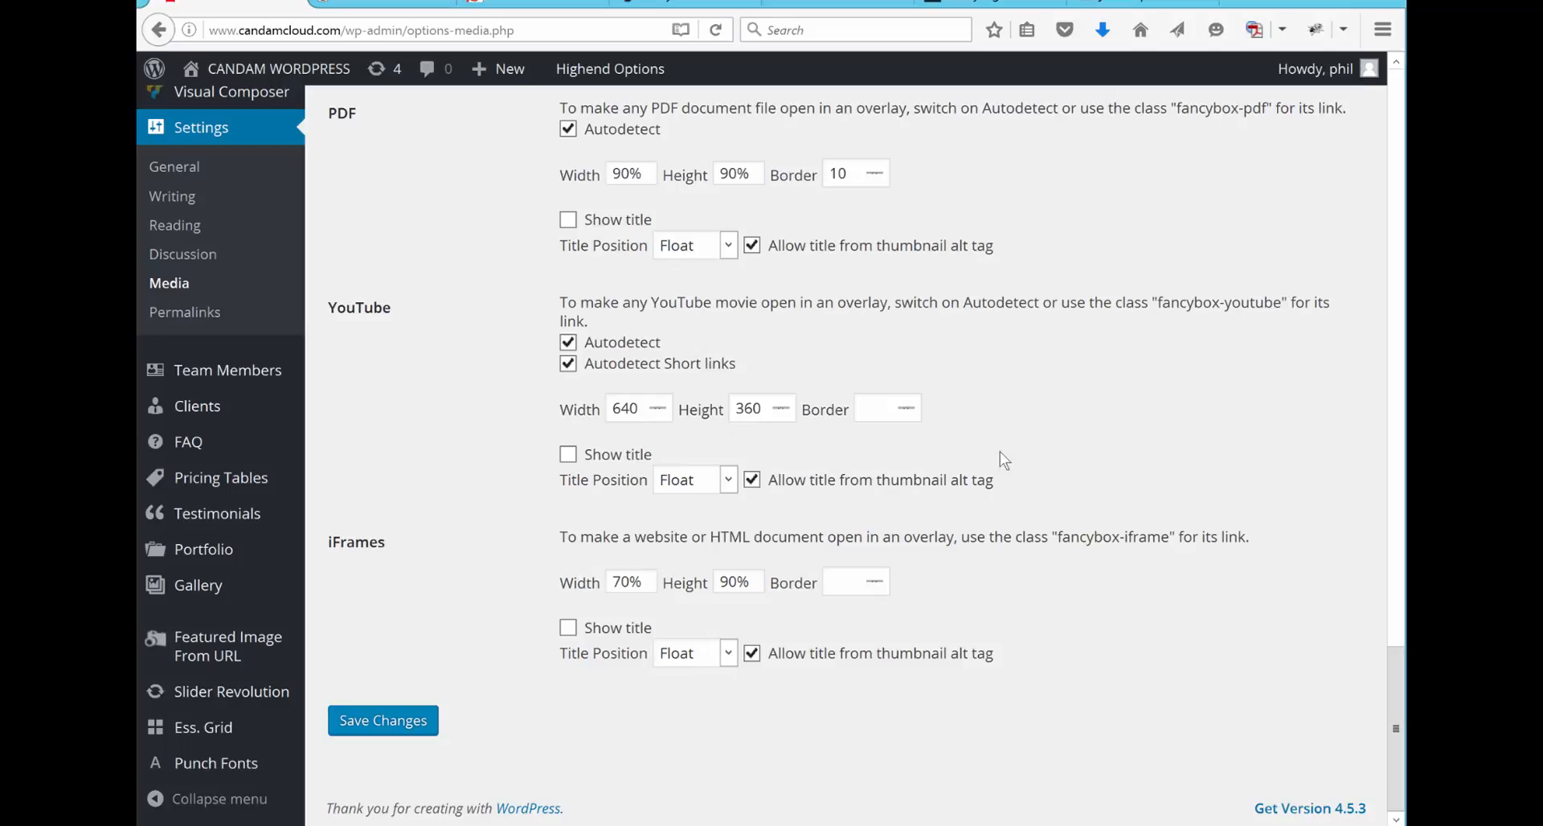
pyautogui.click(403, 727)
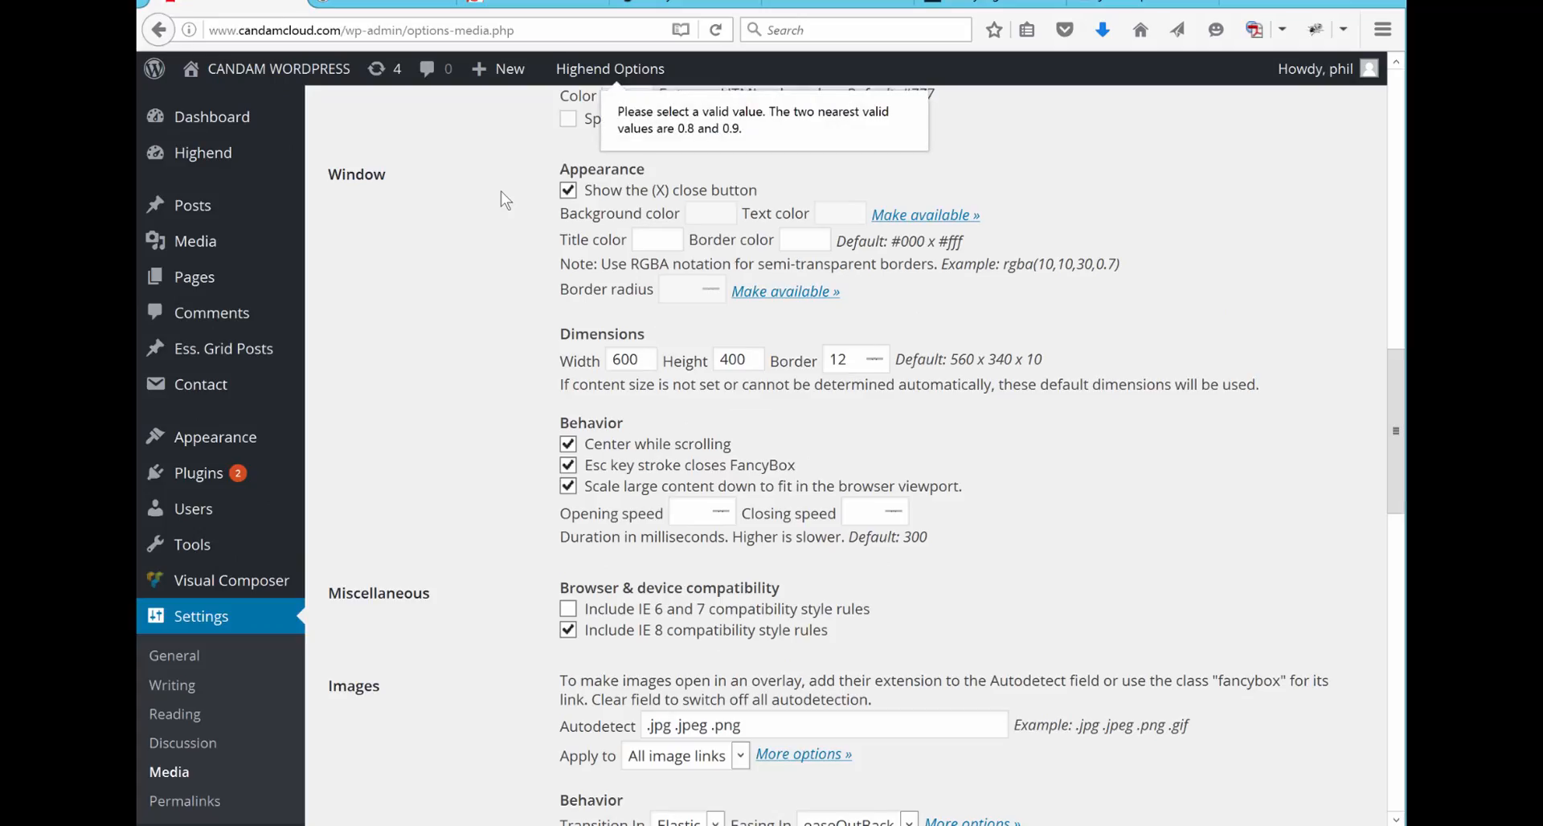
# Step: Install the plugin from the uploaded file CanDAM-FW8plg.zip and activate it
pyautogui.moveTo(233, 476)
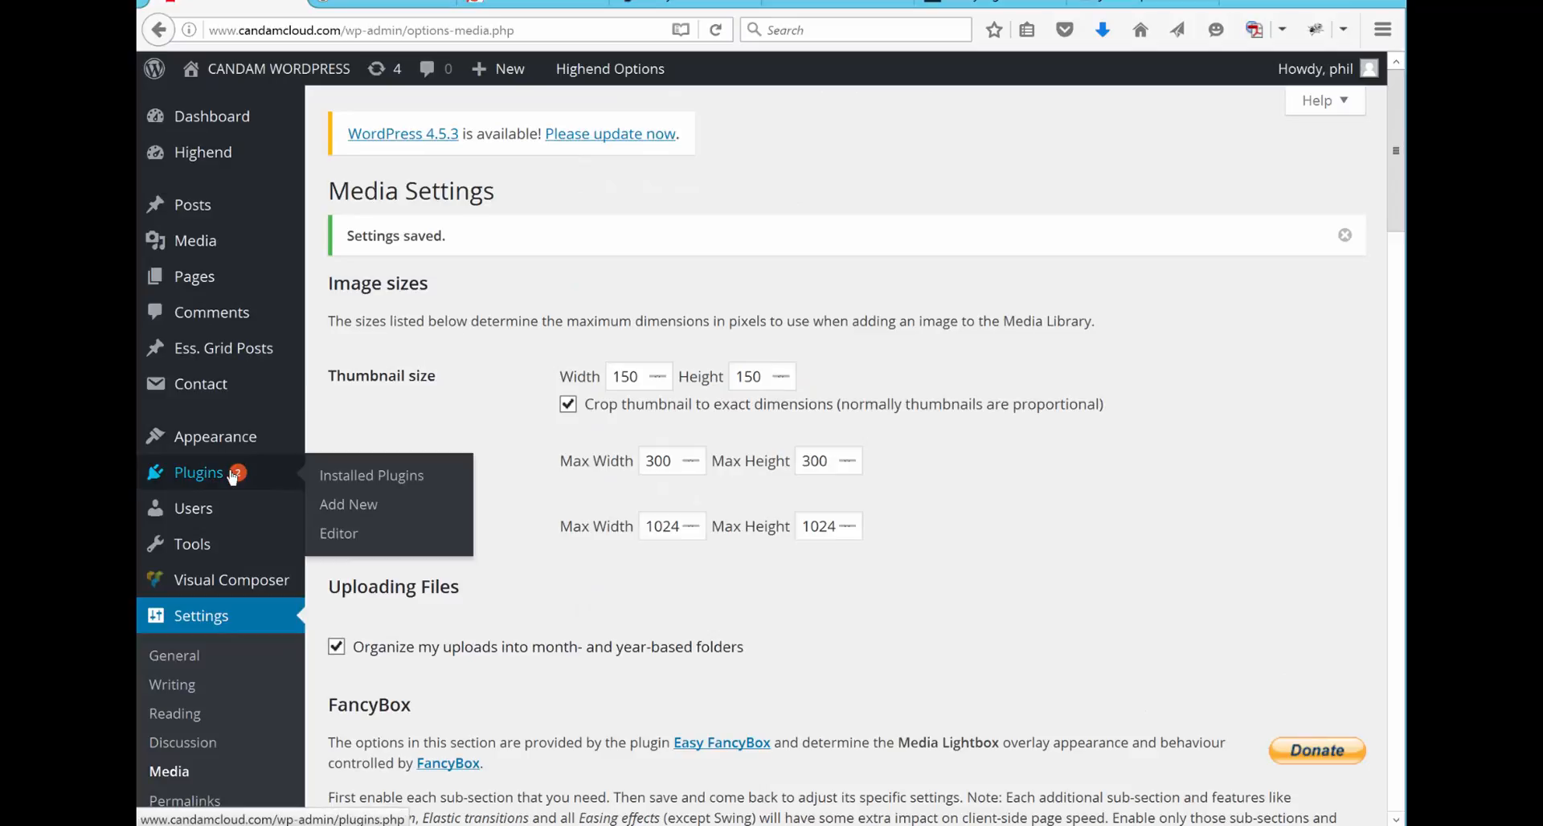
pyautogui.click(344, 477)
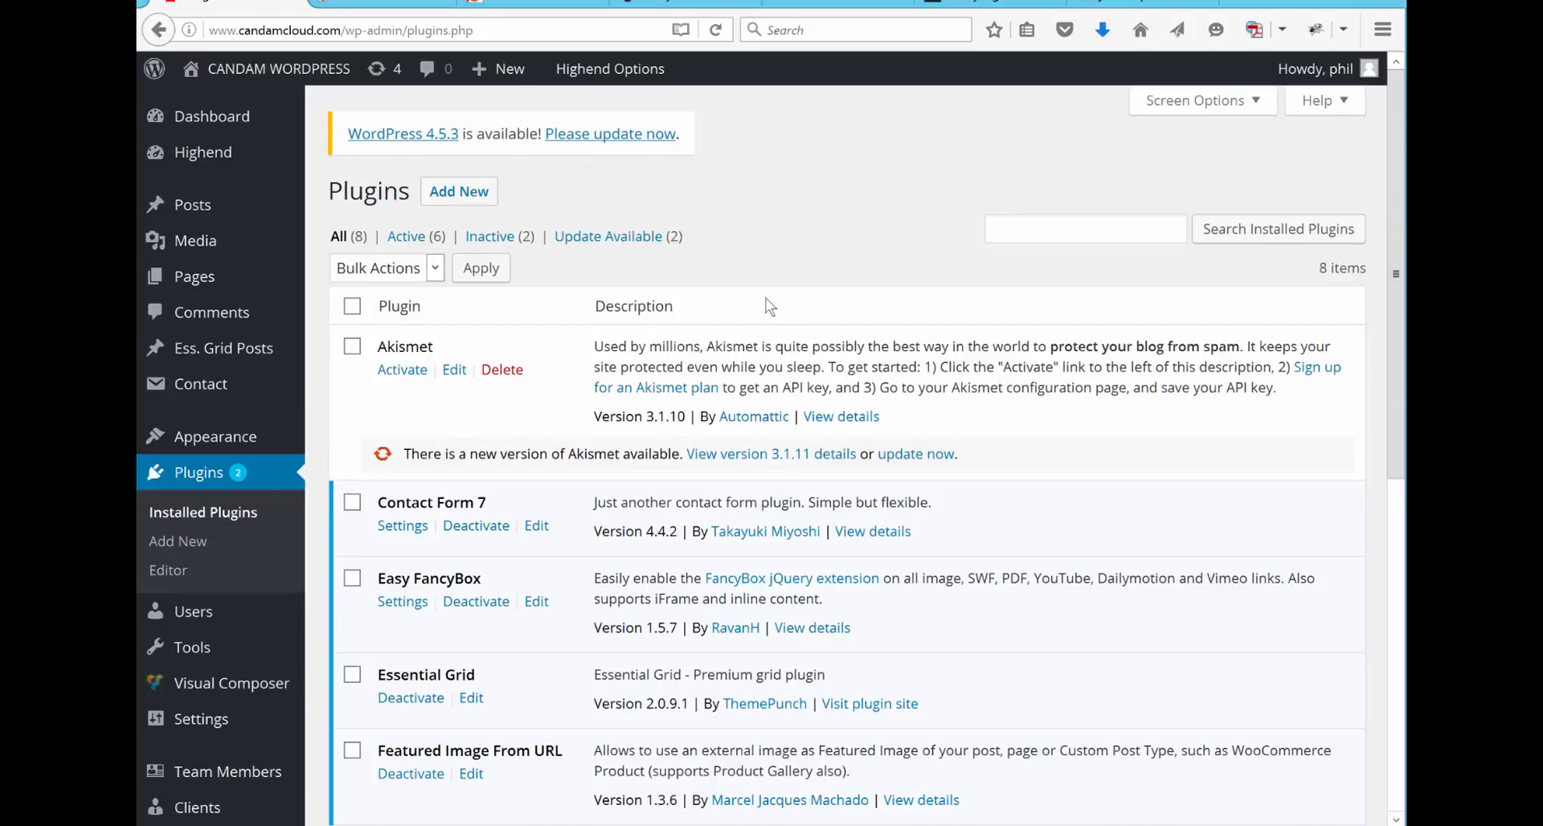
pyautogui.click(446, 201)
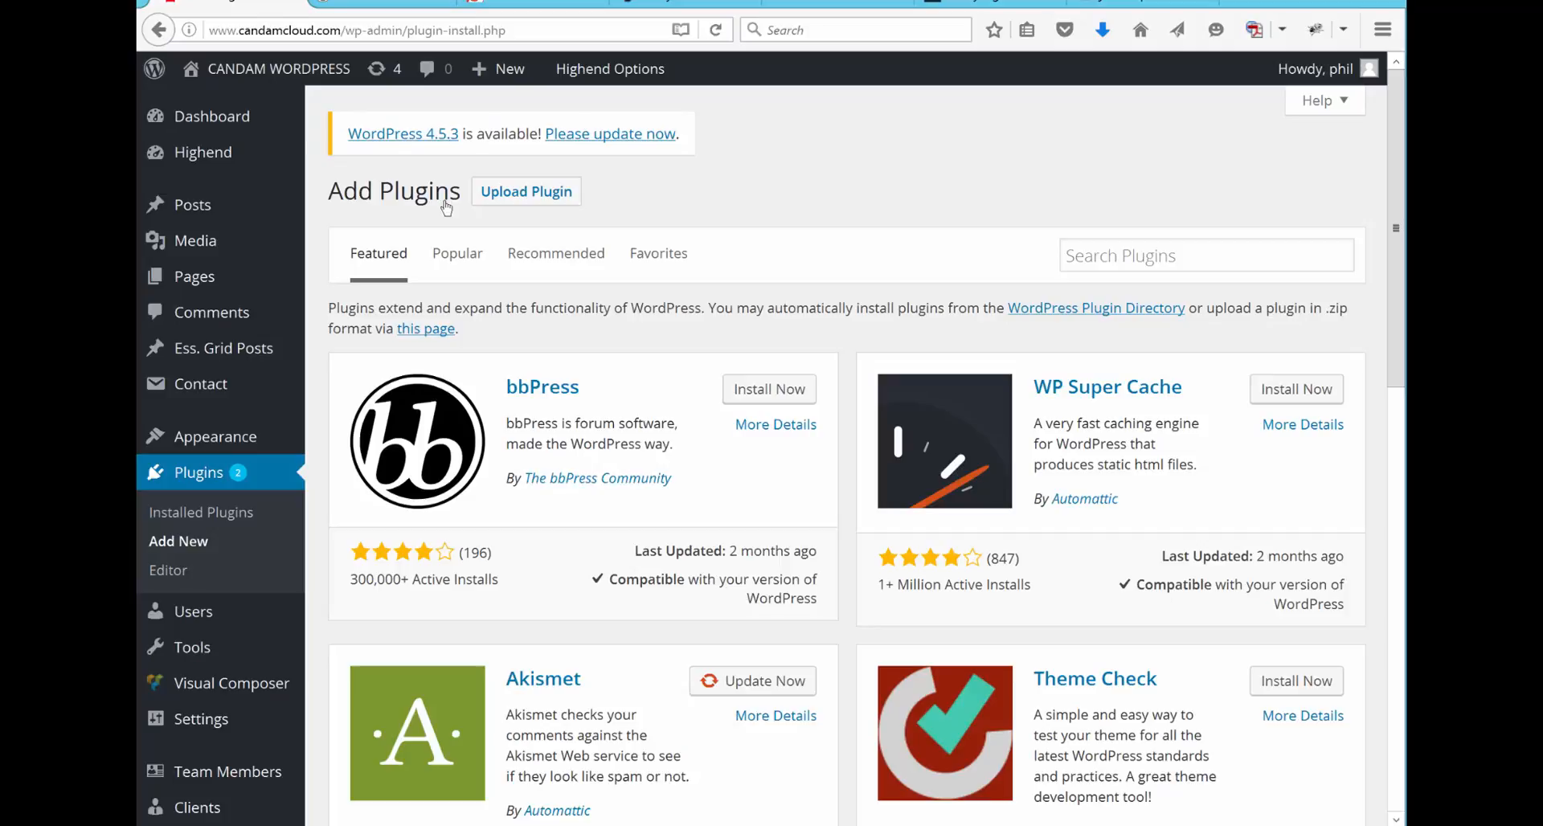
pyautogui.click(526, 197)
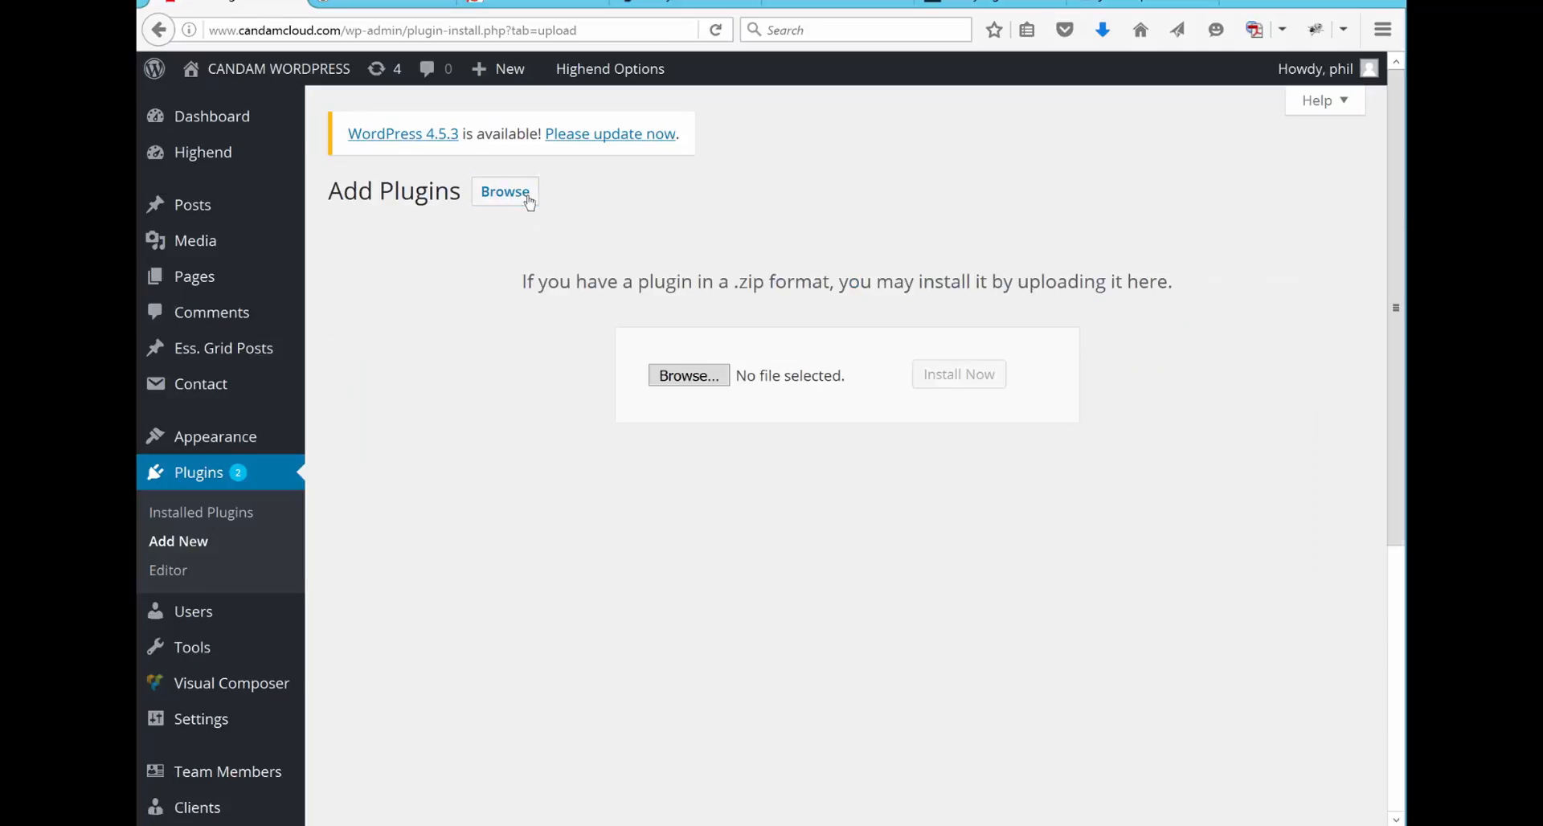
pyautogui.click(688, 376)
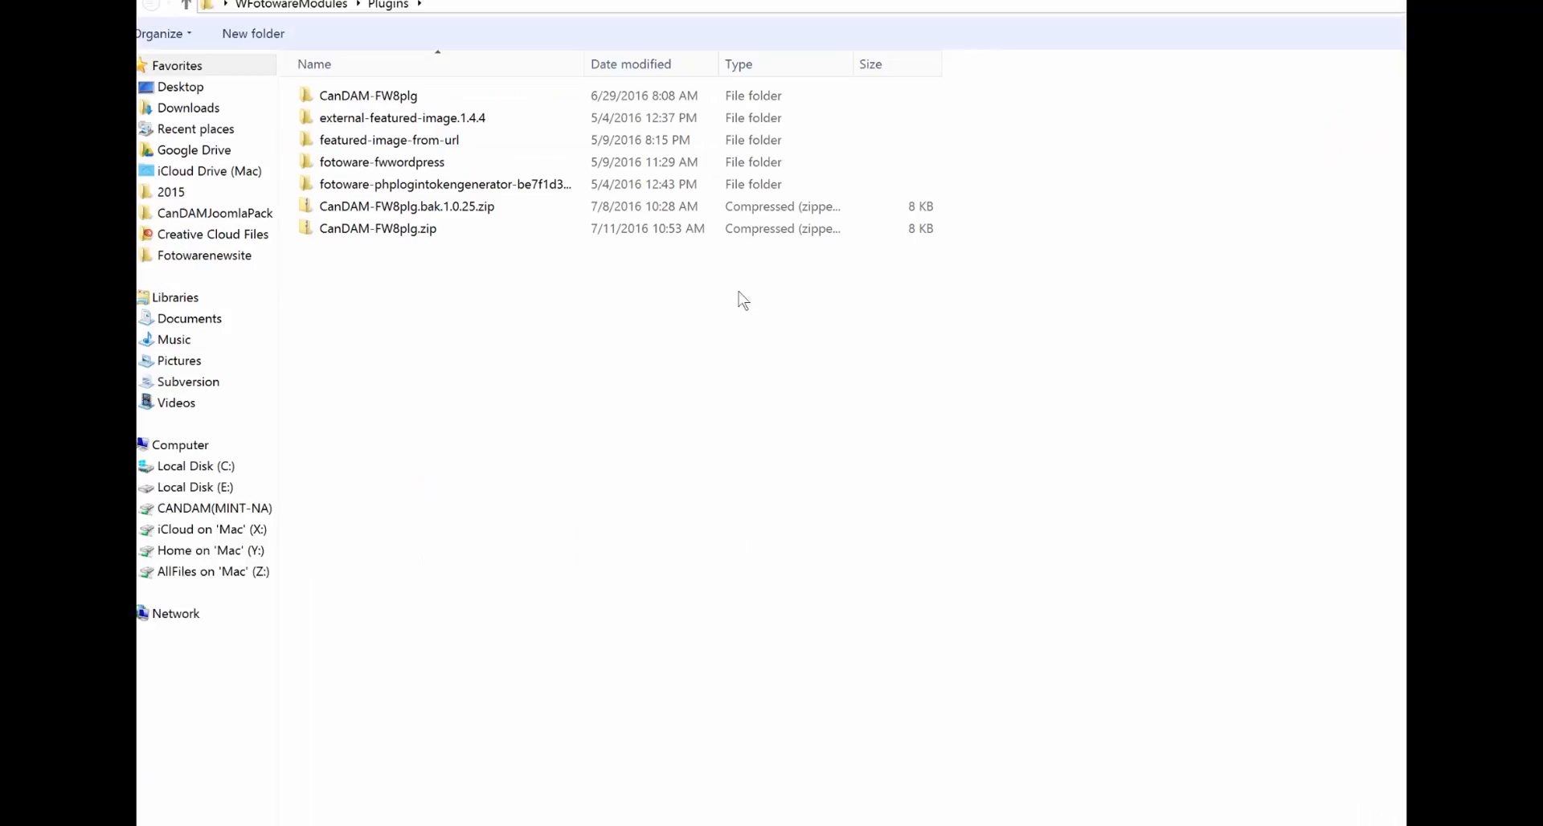
pyautogui.click(402, 229)
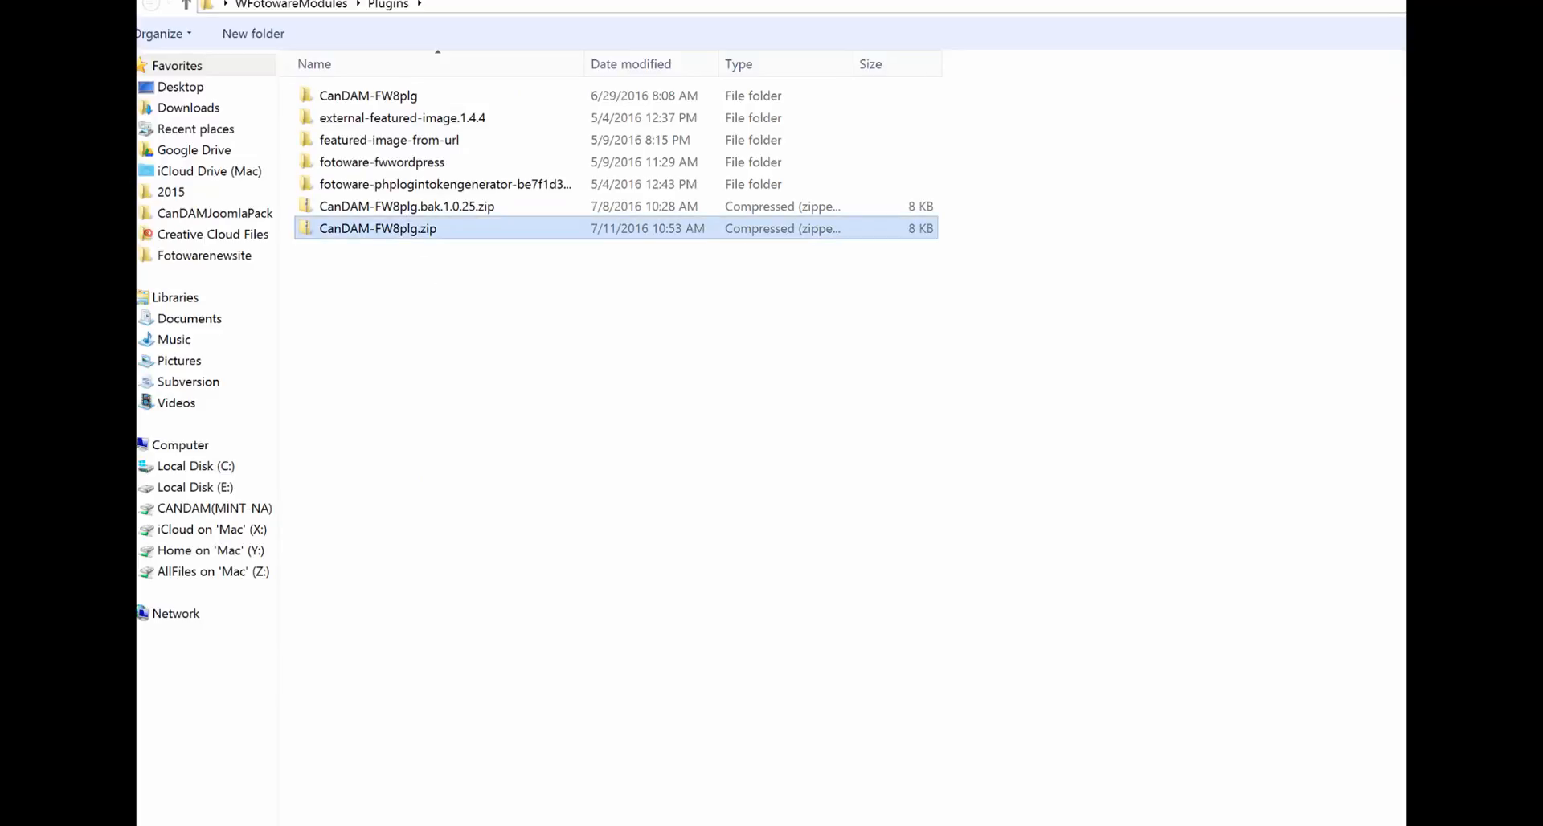
pyautogui.press('Return')
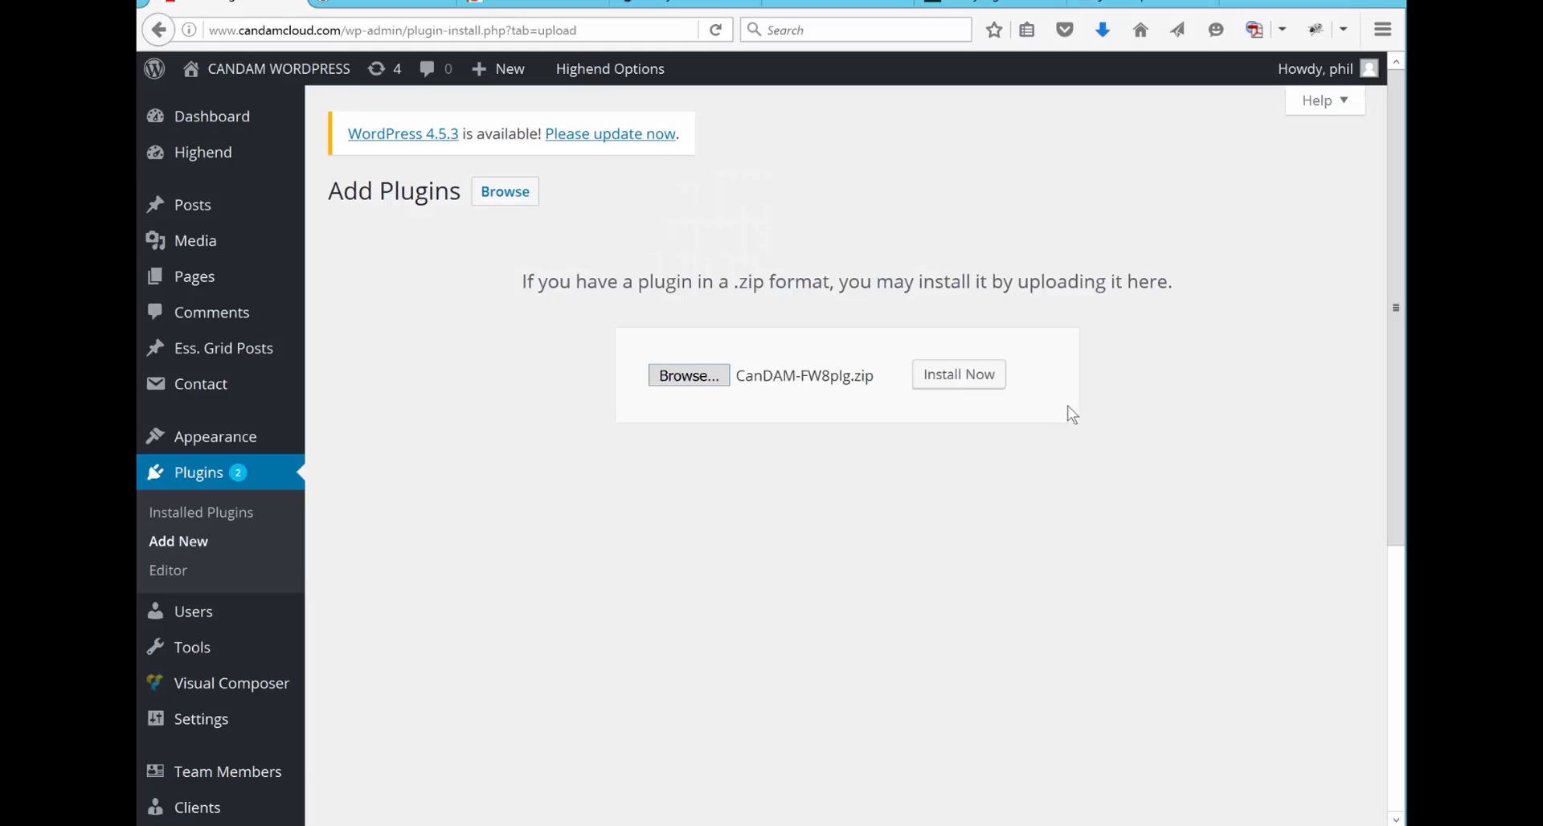
pyautogui.click(981, 388)
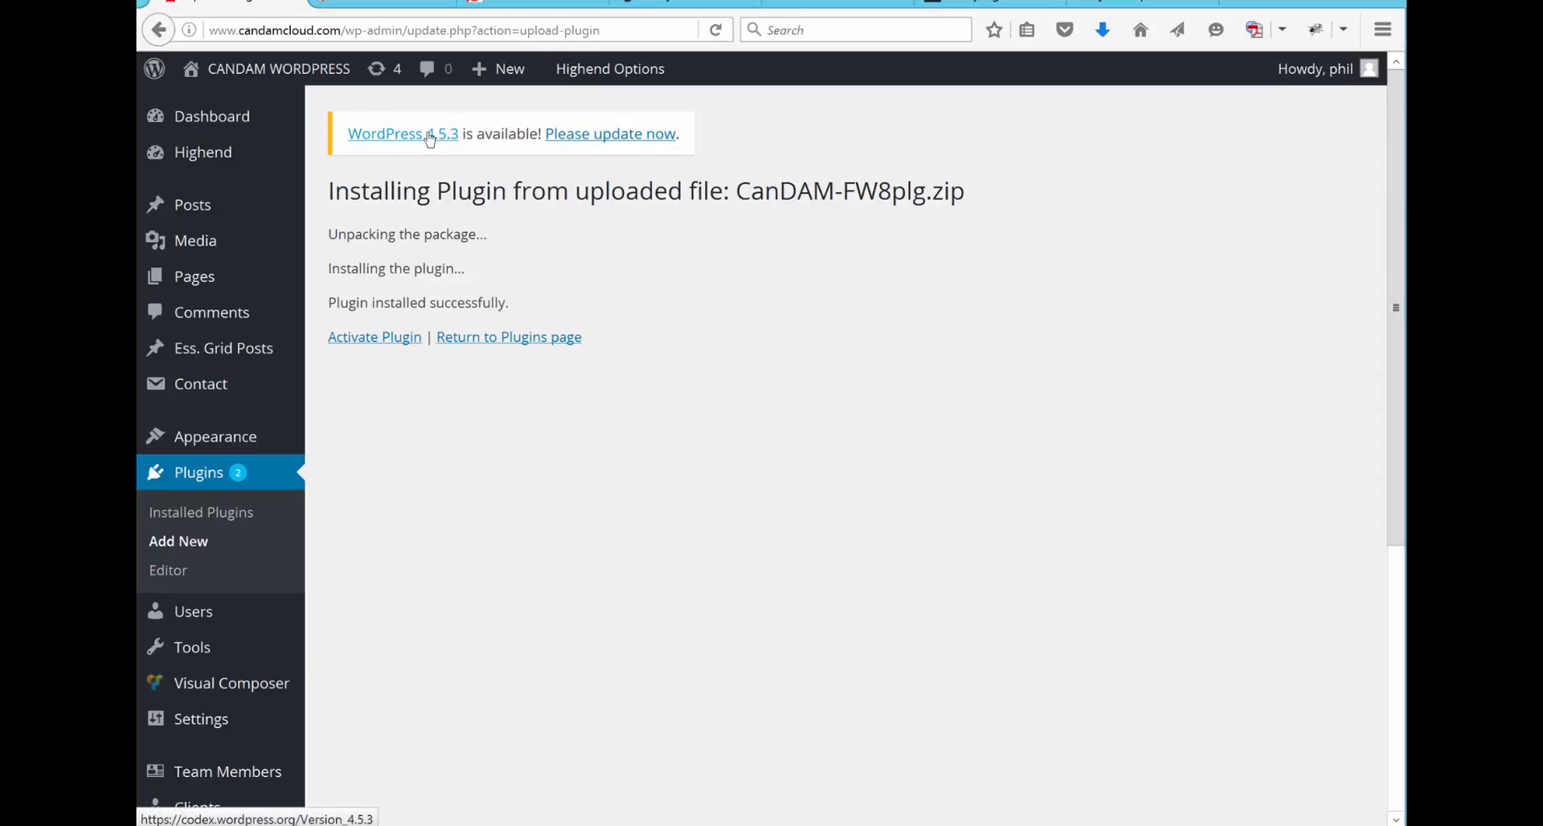
pyautogui.click(352, 339)
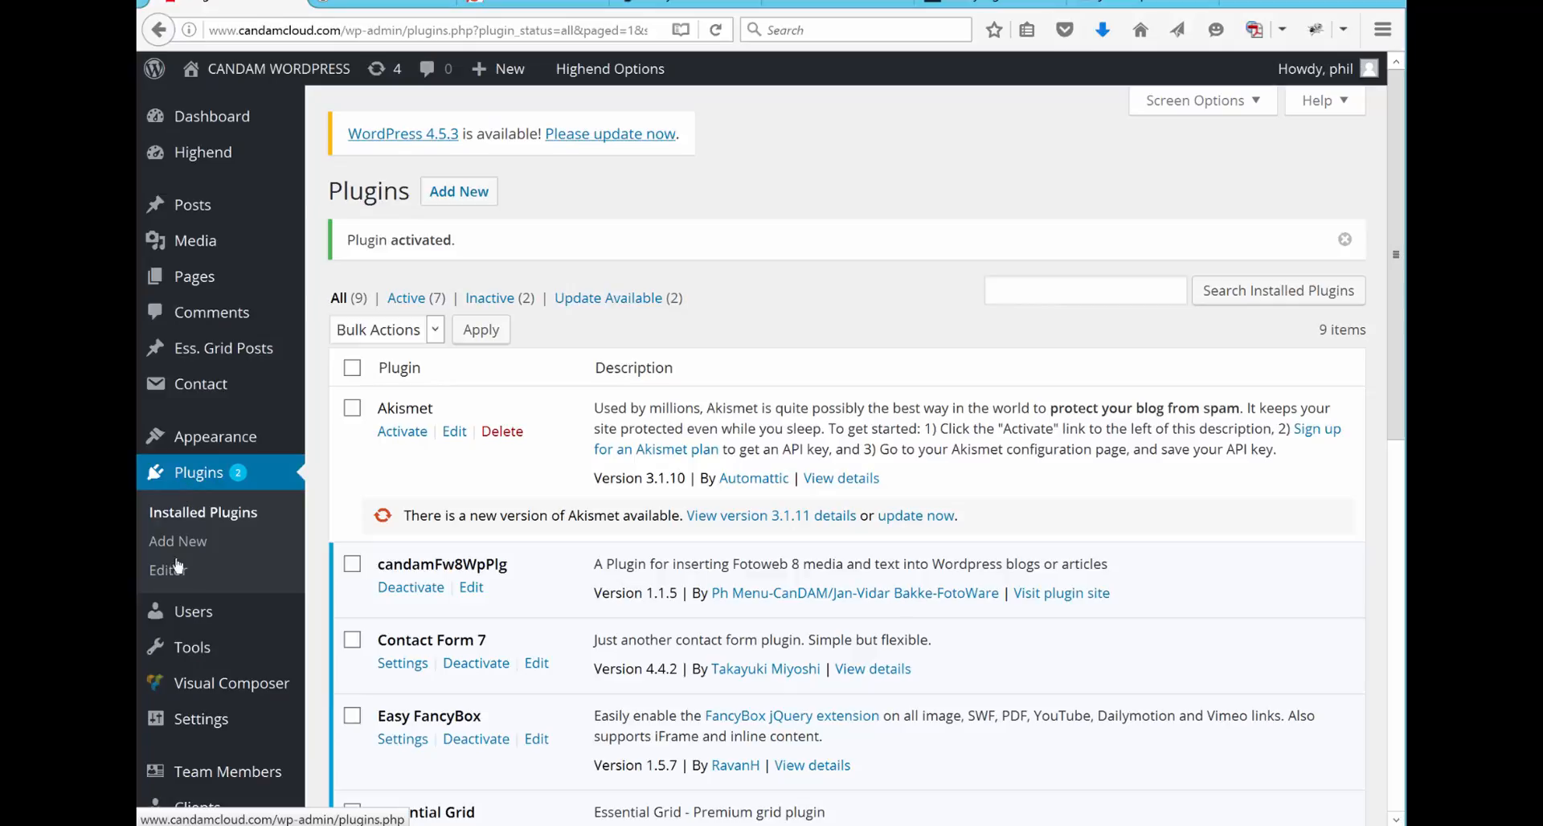
# Step: Open the Candam Fotoweb 8 Plugin settings and examine the Fotoweb server URL, default image size and preset name fields
pyautogui.moveTo(210, 723)
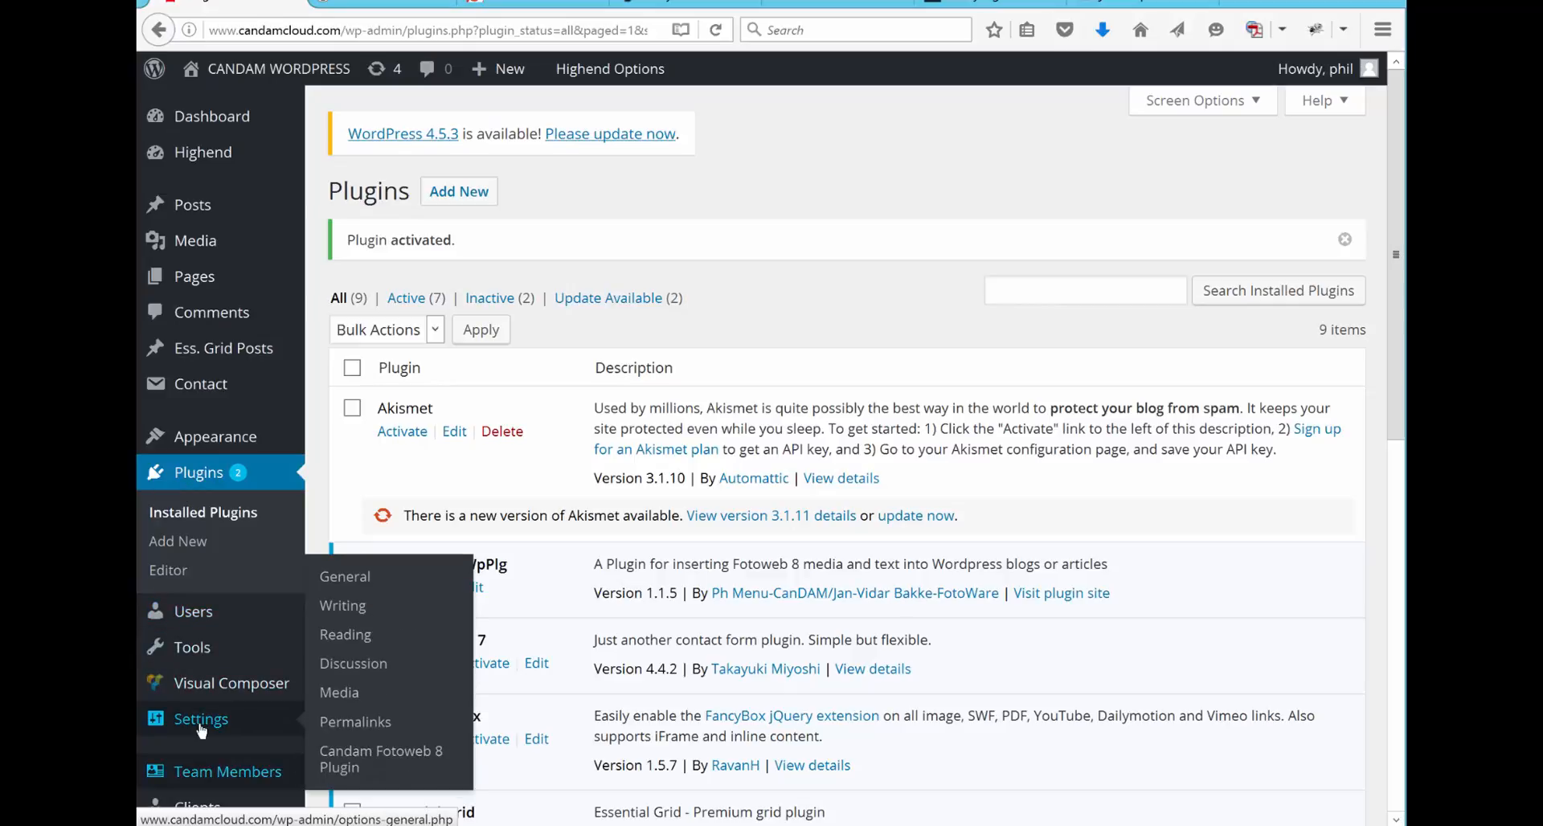
pyautogui.click(333, 768)
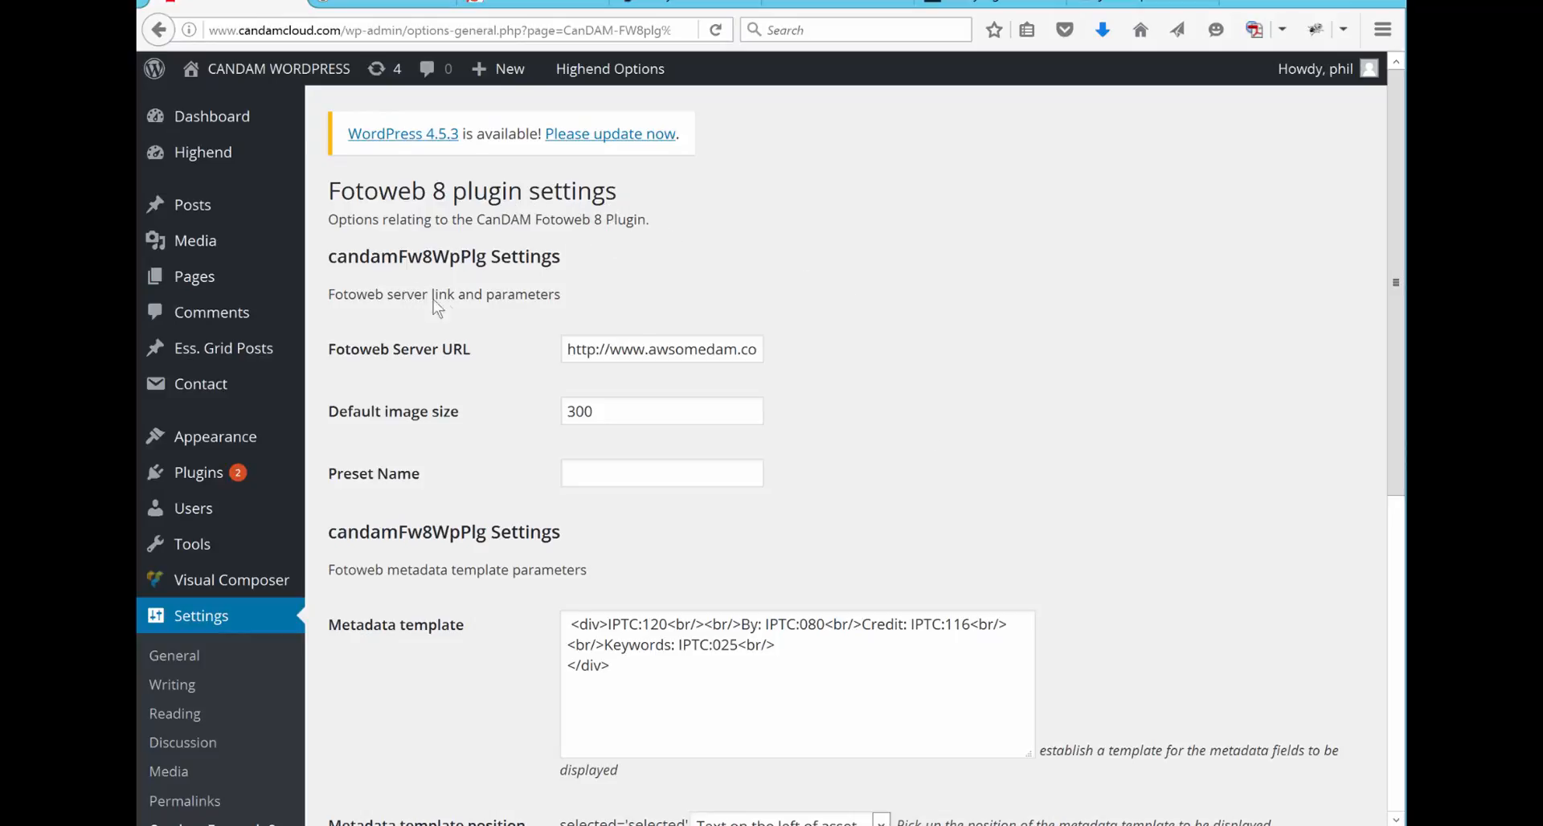
pyautogui.click(581, 349)
pyautogui.press('Right')
pyautogui.press('Right')
pyautogui.press('Right')
pyautogui.press('Right')
pyautogui.press('Right')
pyautogui.press('Right')
pyautogui.press('Right')
pyautogui.press('Right')
pyautogui.press('Right')
pyautogui.press('Right')
pyautogui.press('Right')
pyautogui.press('Right')
pyautogui.press('Right')
pyautogui.press('Right')
pyautogui.press('Right')
pyautogui.press('Right')
pyautogui.press('Right')
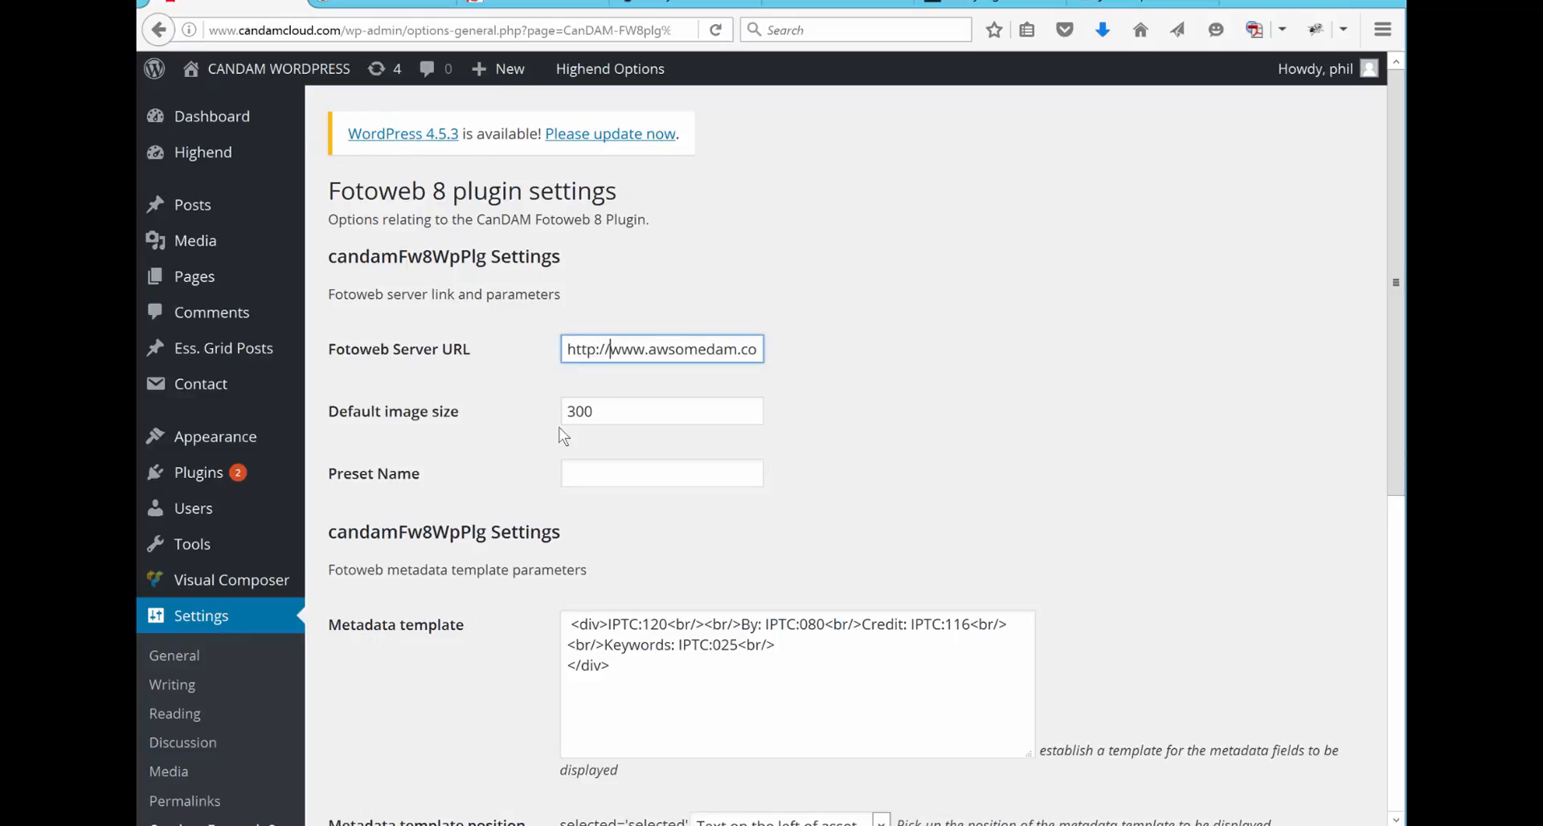
pyautogui.press('Right')
pyautogui.press('Right')
pyautogui.press('Right')
pyautogui.press('Right')
pyautogui.press('Right')
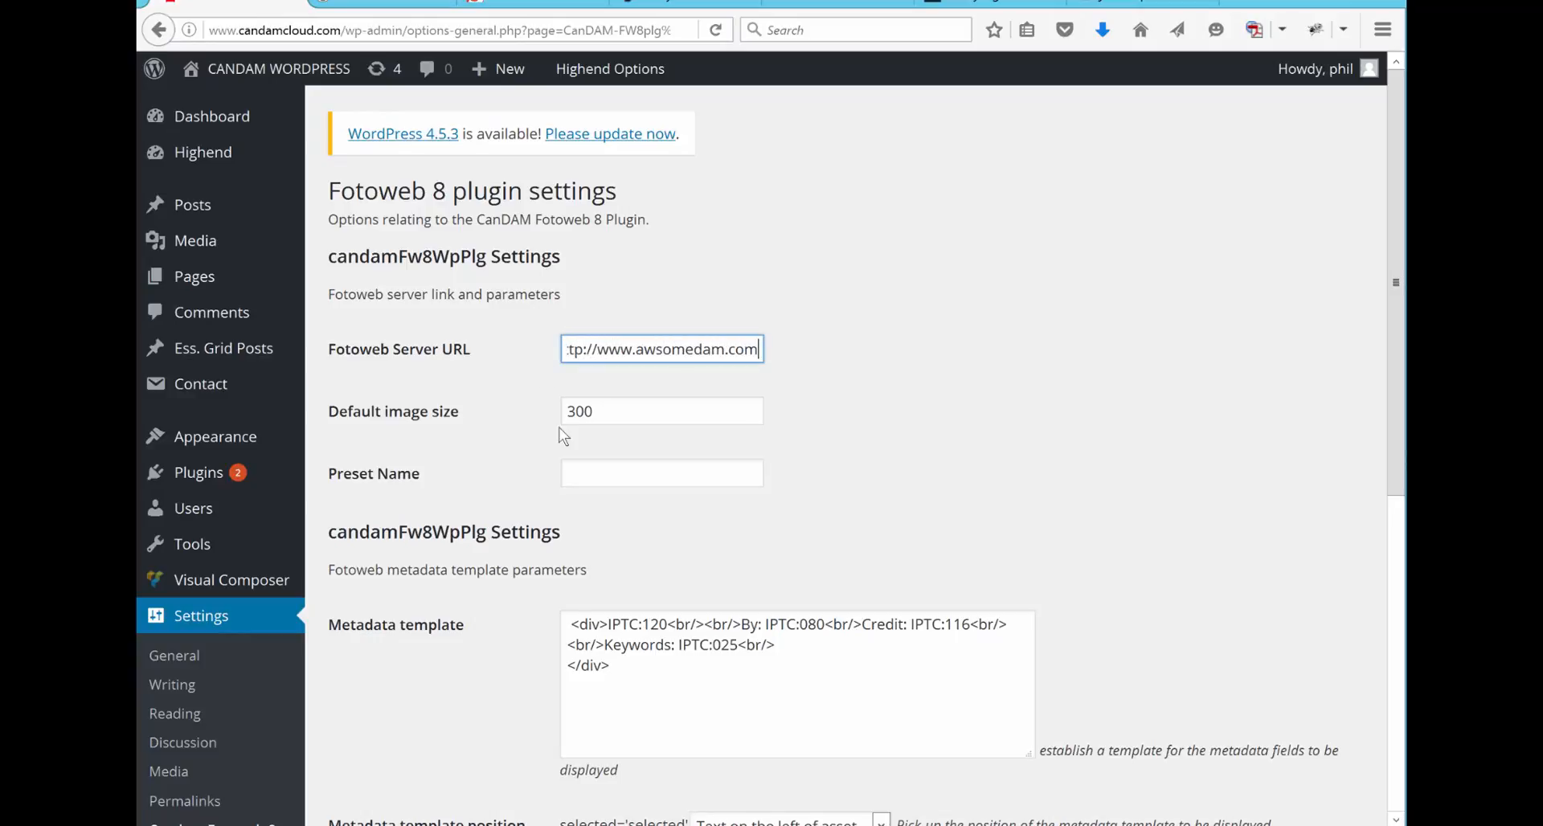
pyautogui.click(631, 415)
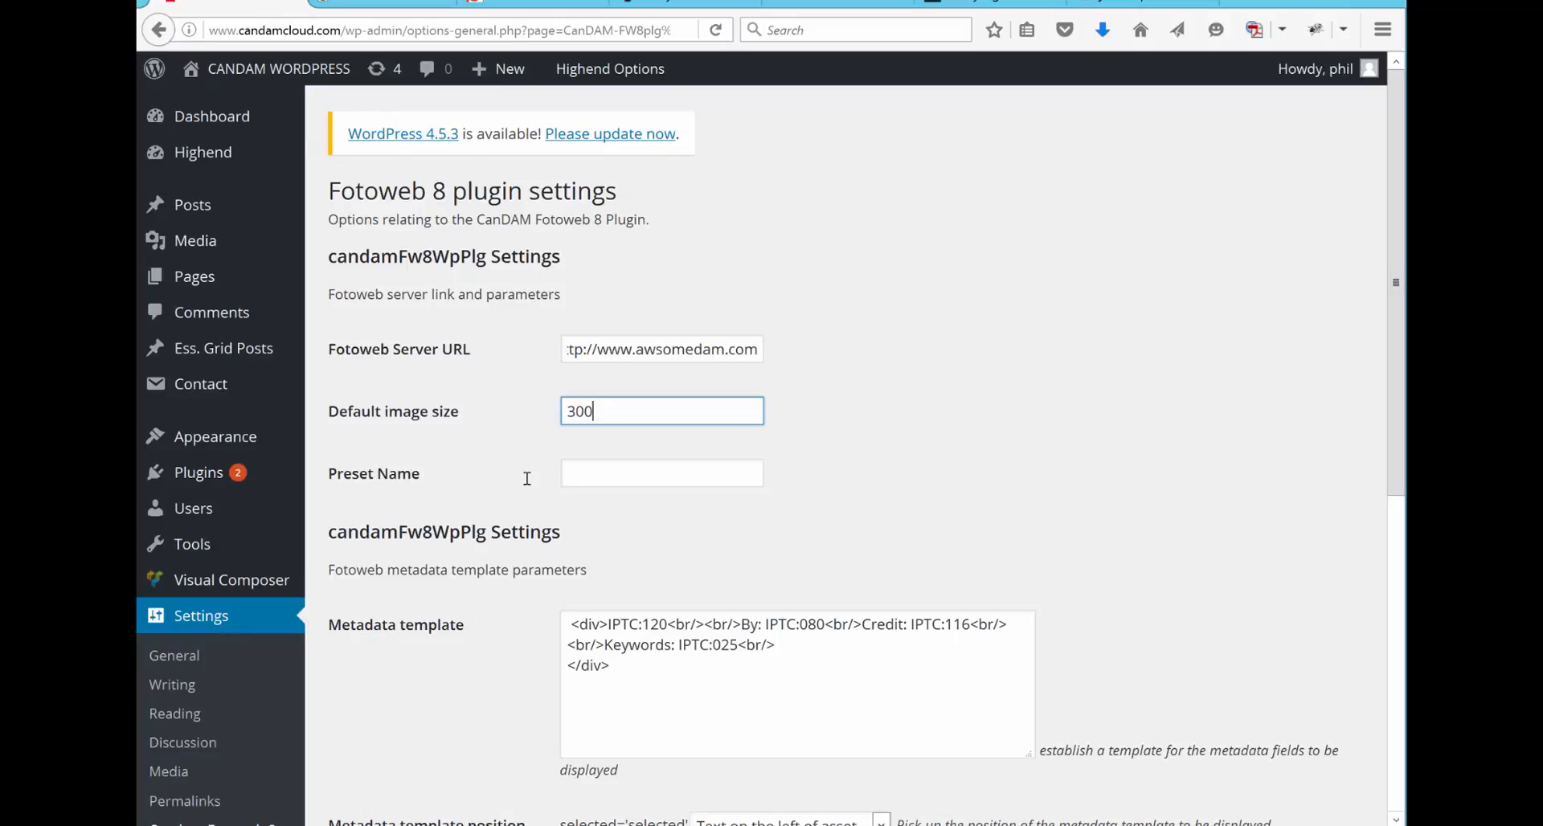
pyautogui.click(619, 482)
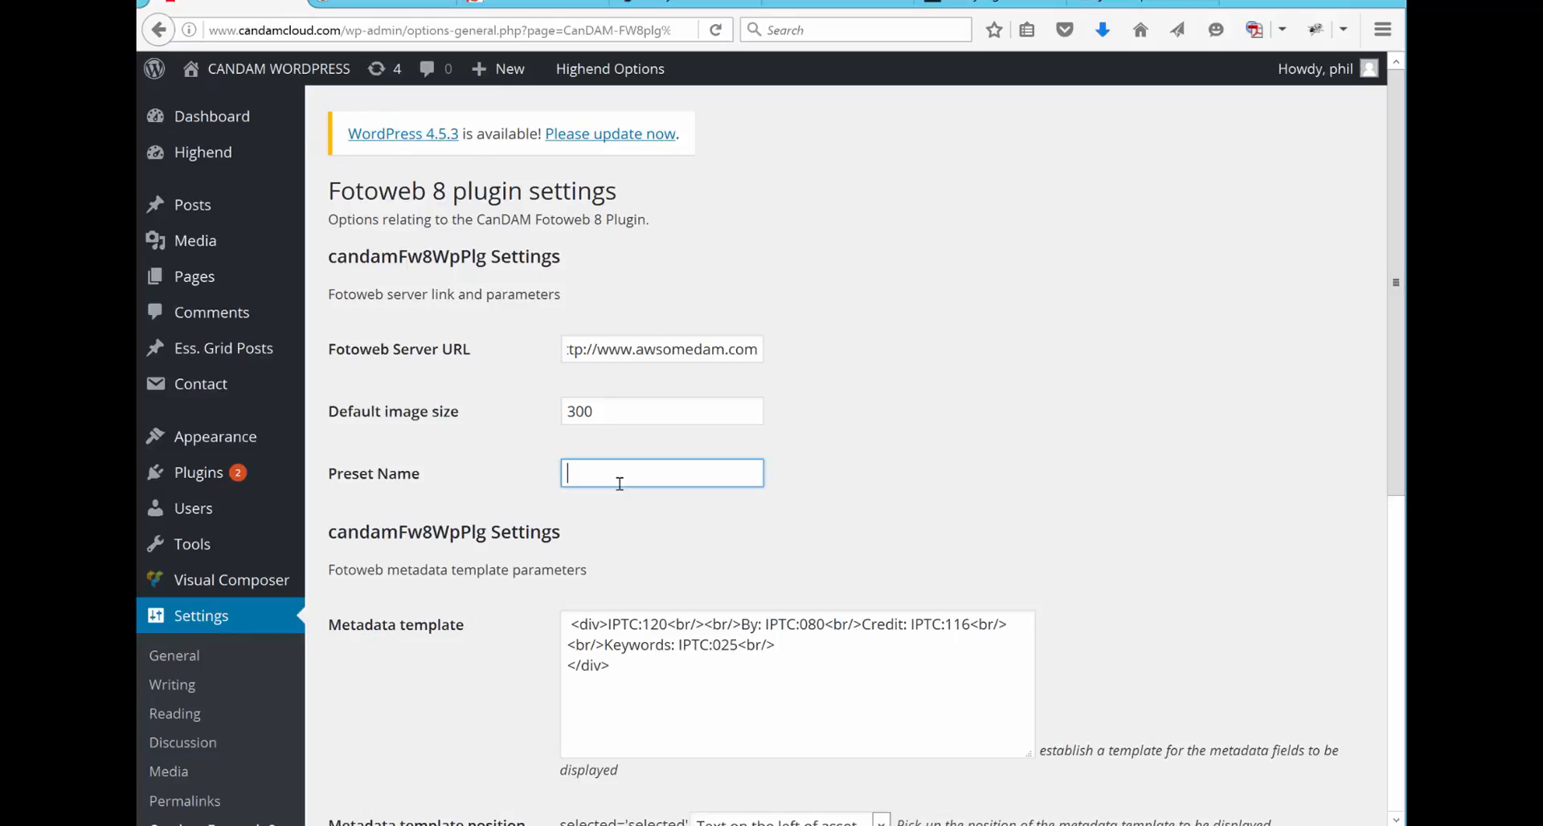
# Step: Examine the IPTC field codes in the metadata template: IPTC:120, IPTC:080, IPTC:116 and IPTC:025
pyautogui.scroll(-5, 620, 483)
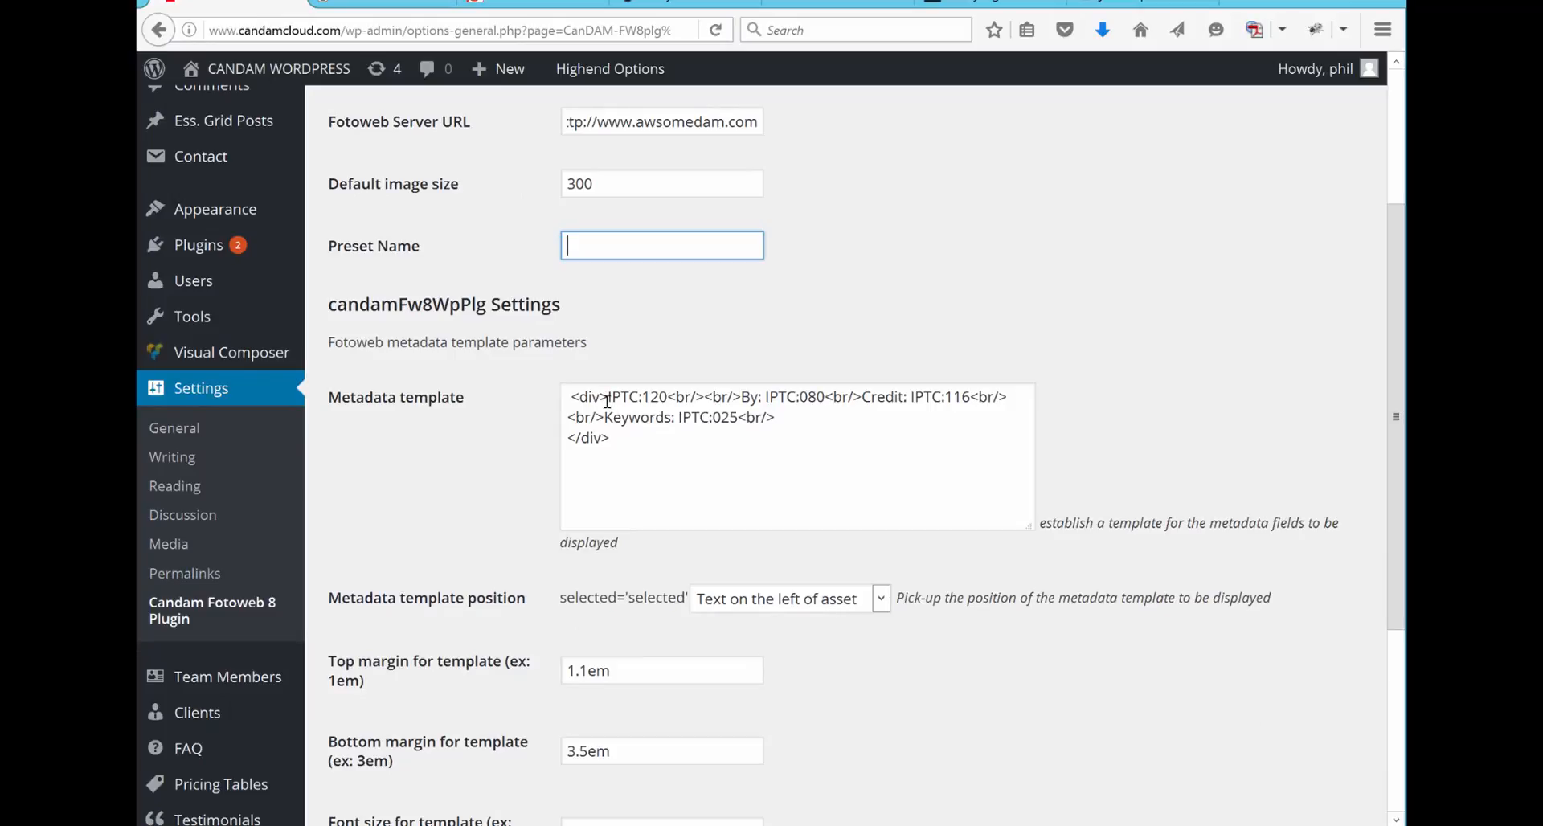
pyautogui.moveTo(608, 397); pyautogui.dragTo(670, 397)
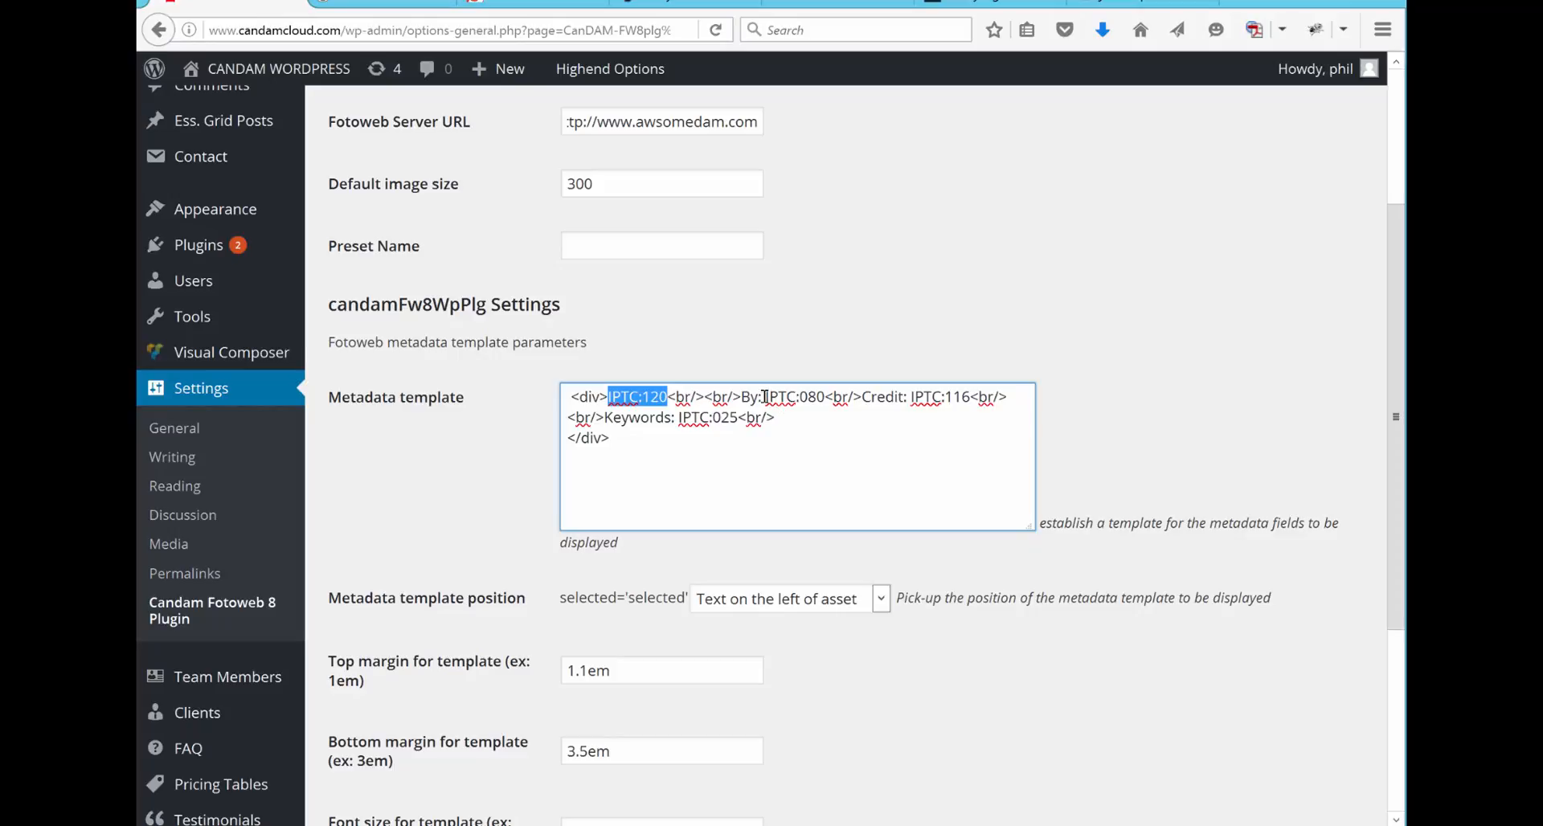
pyautogui.moveTo(765, 395); pyautogui.dragTo(819, 409)
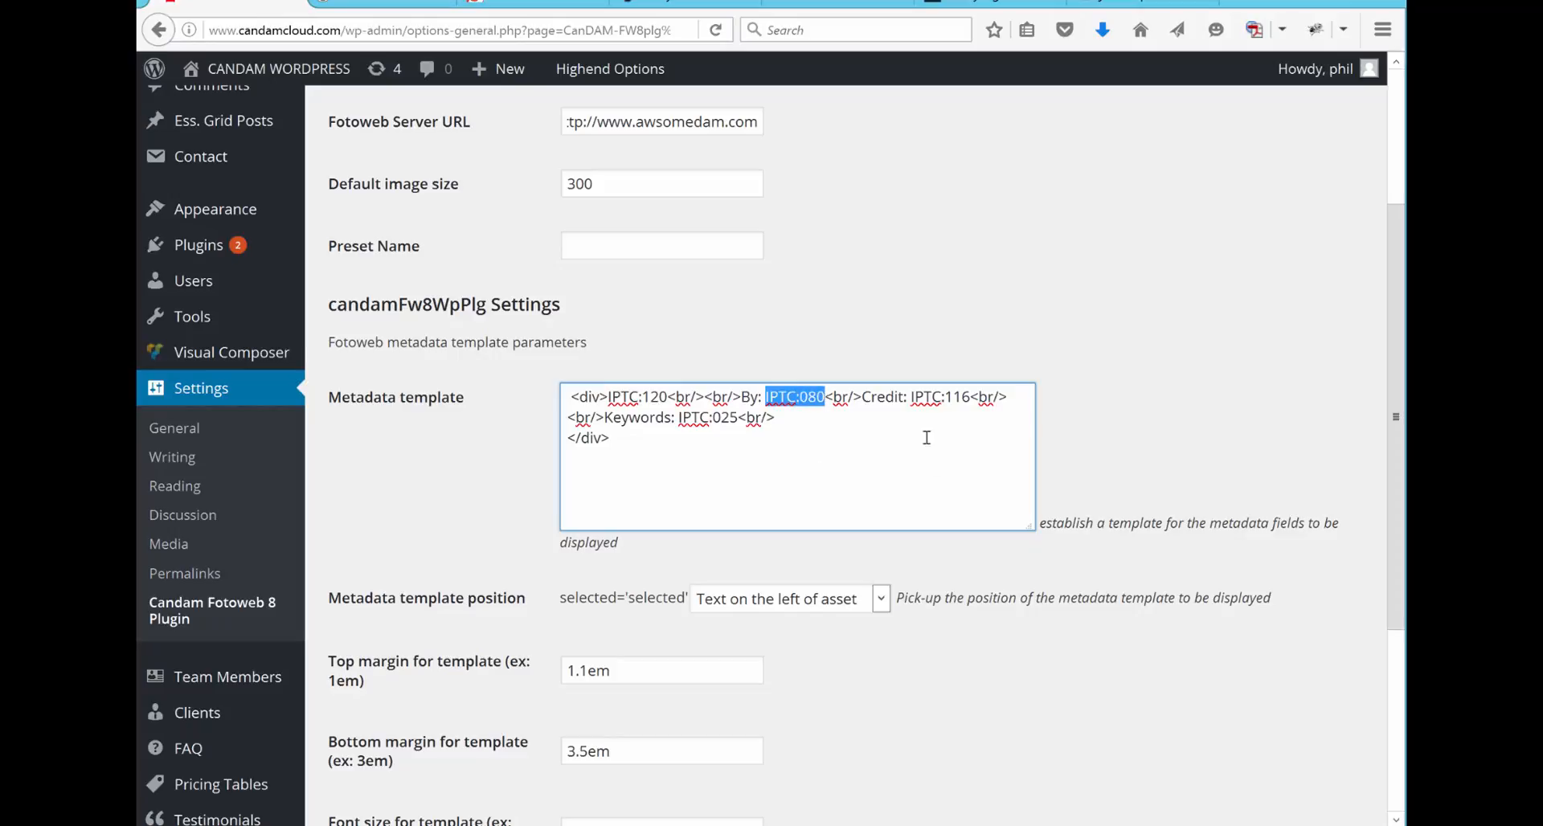
pyautogui.moveTo(908, 396); pyautogui.dragTo(971, 403)
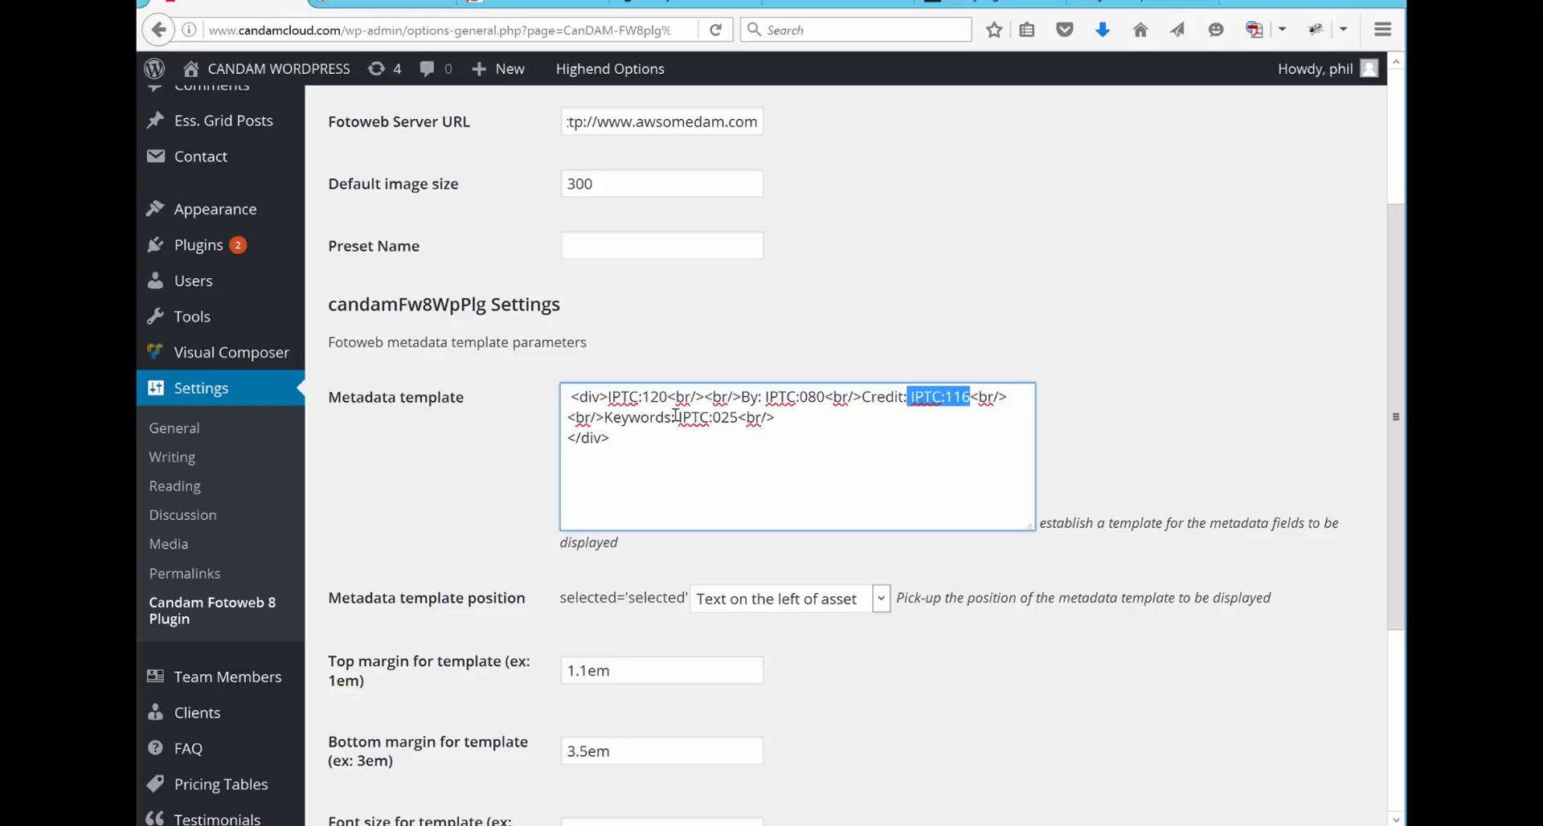
pyautogui.moveTo(676, 416); pyautogui.dragTo(739, 421)
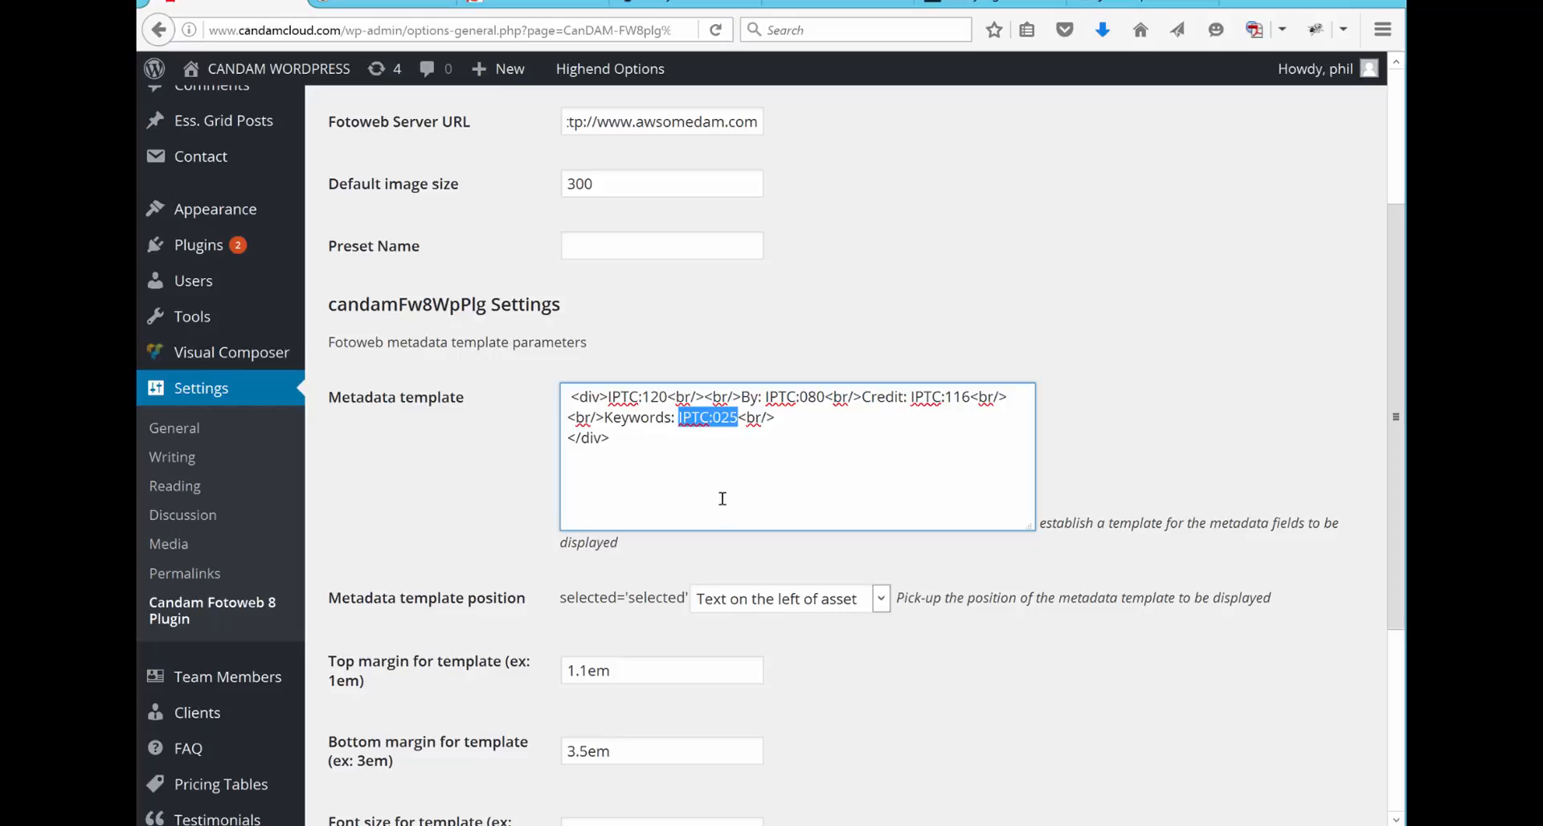
# Step: Set the metadata template position to "Text on the right of asset" and the template's top margin to 1.0em
pyautogui.click(882, 600)
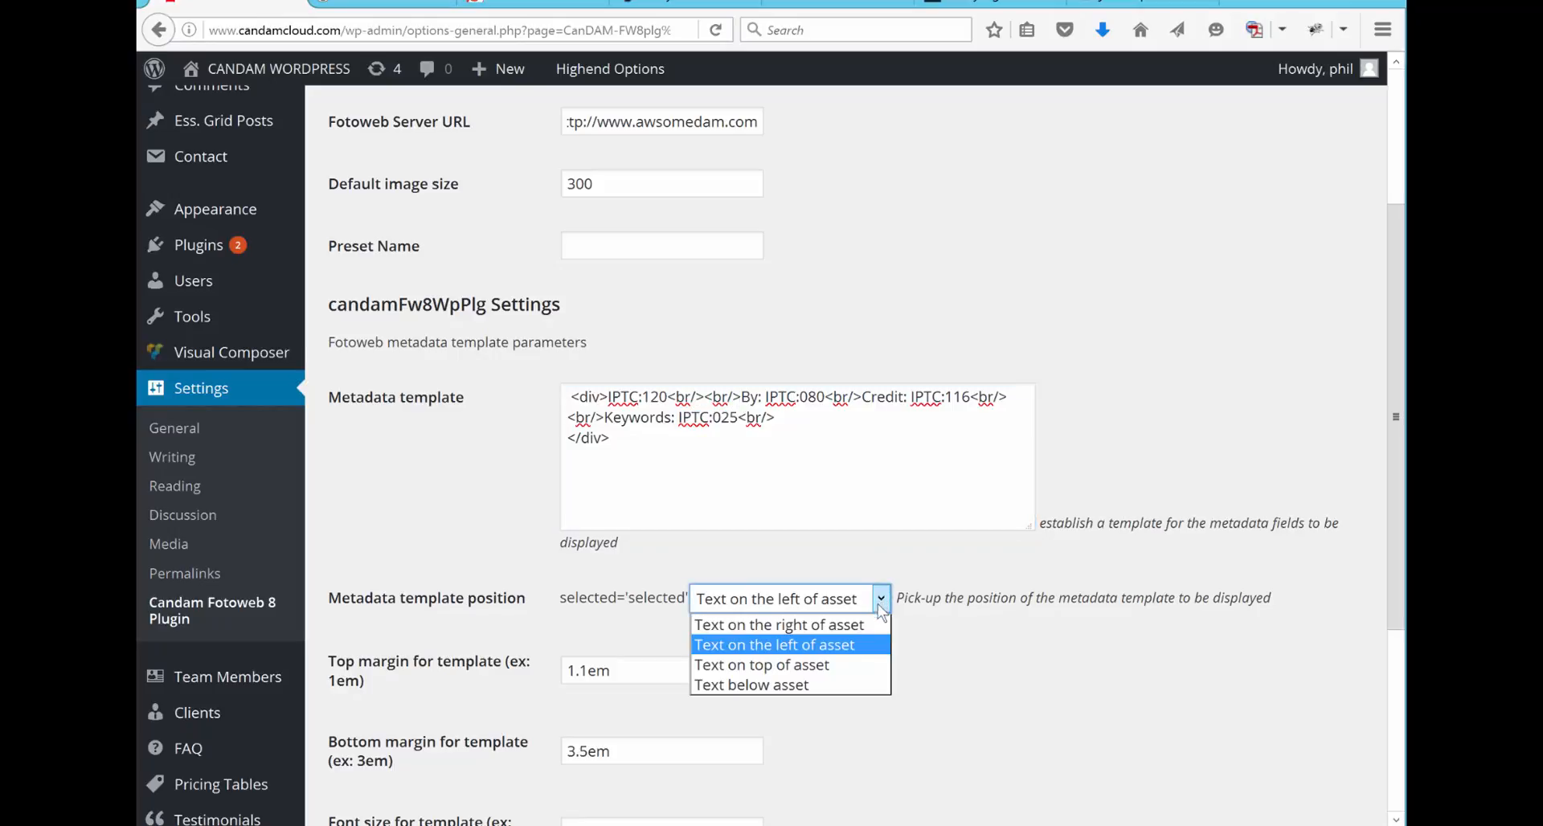
pyautogui.click(796, 630)
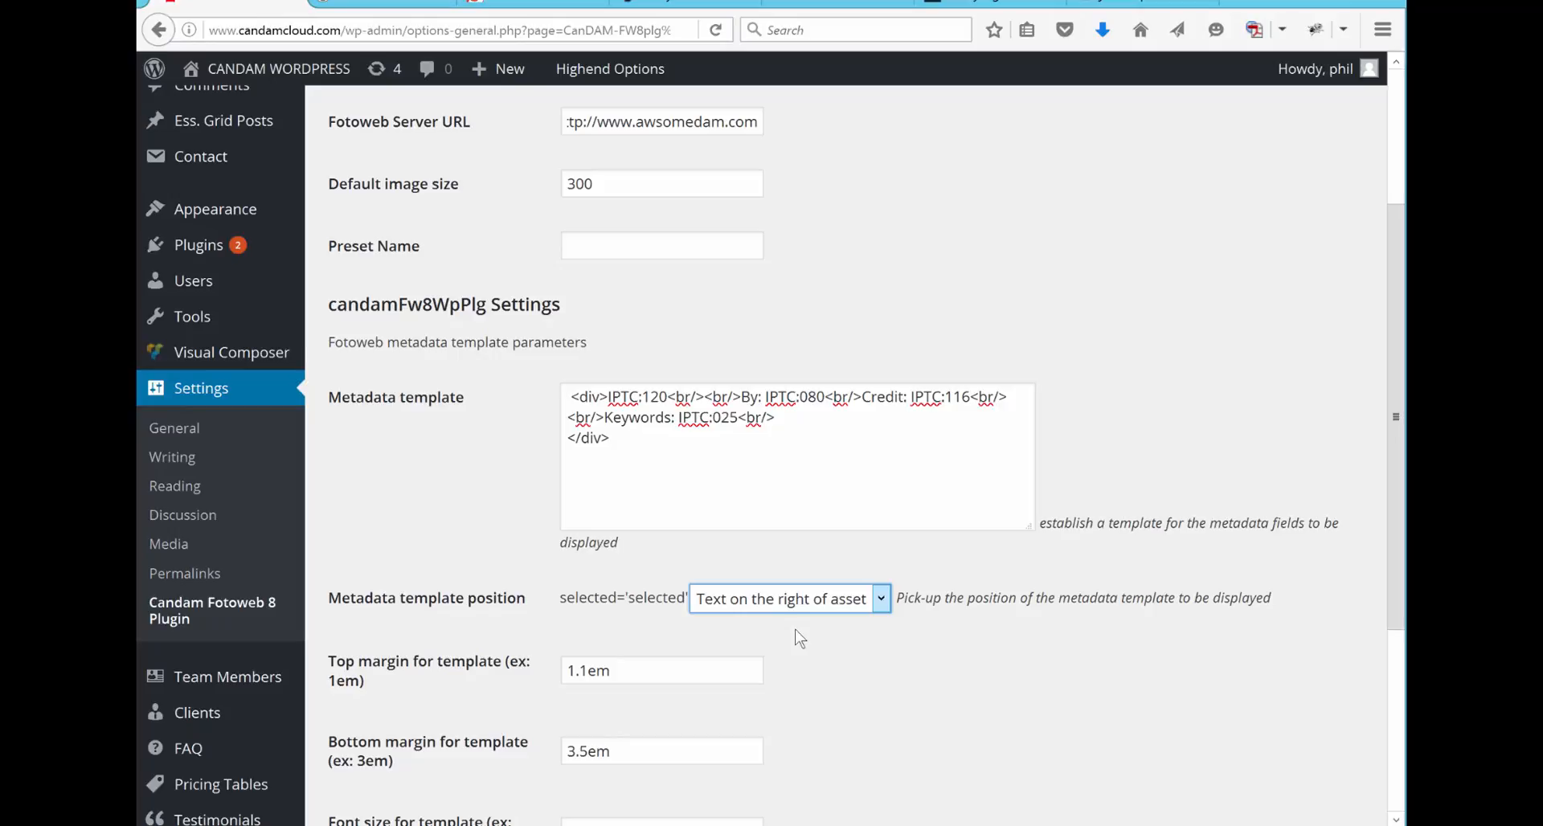
pyautogui.click(624, 666)
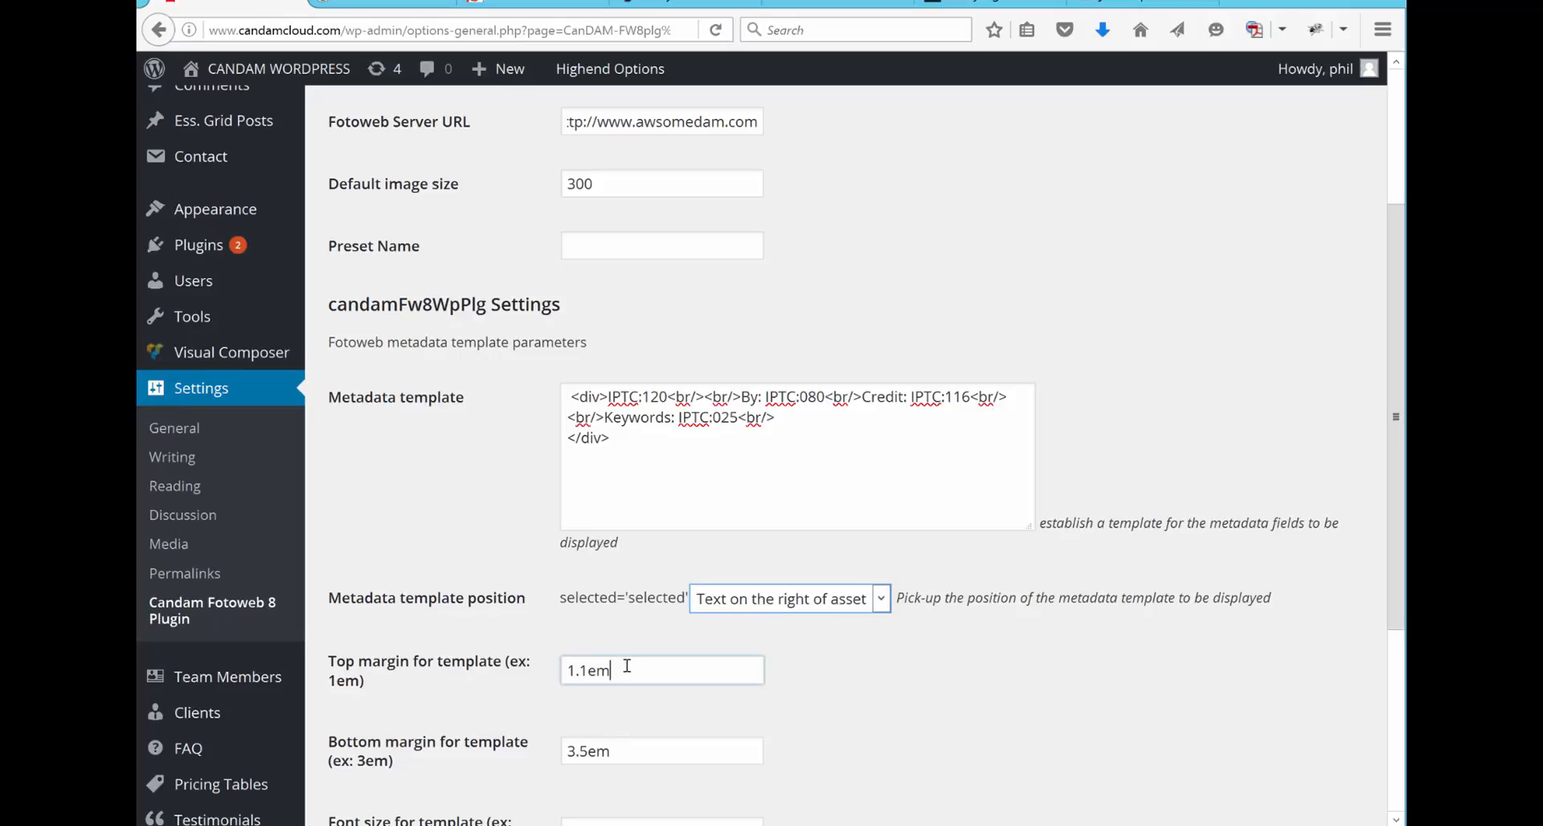
pyautogui.click(587, 669)
pyautogui.press('BackSpace')
pyautogui.write('0')
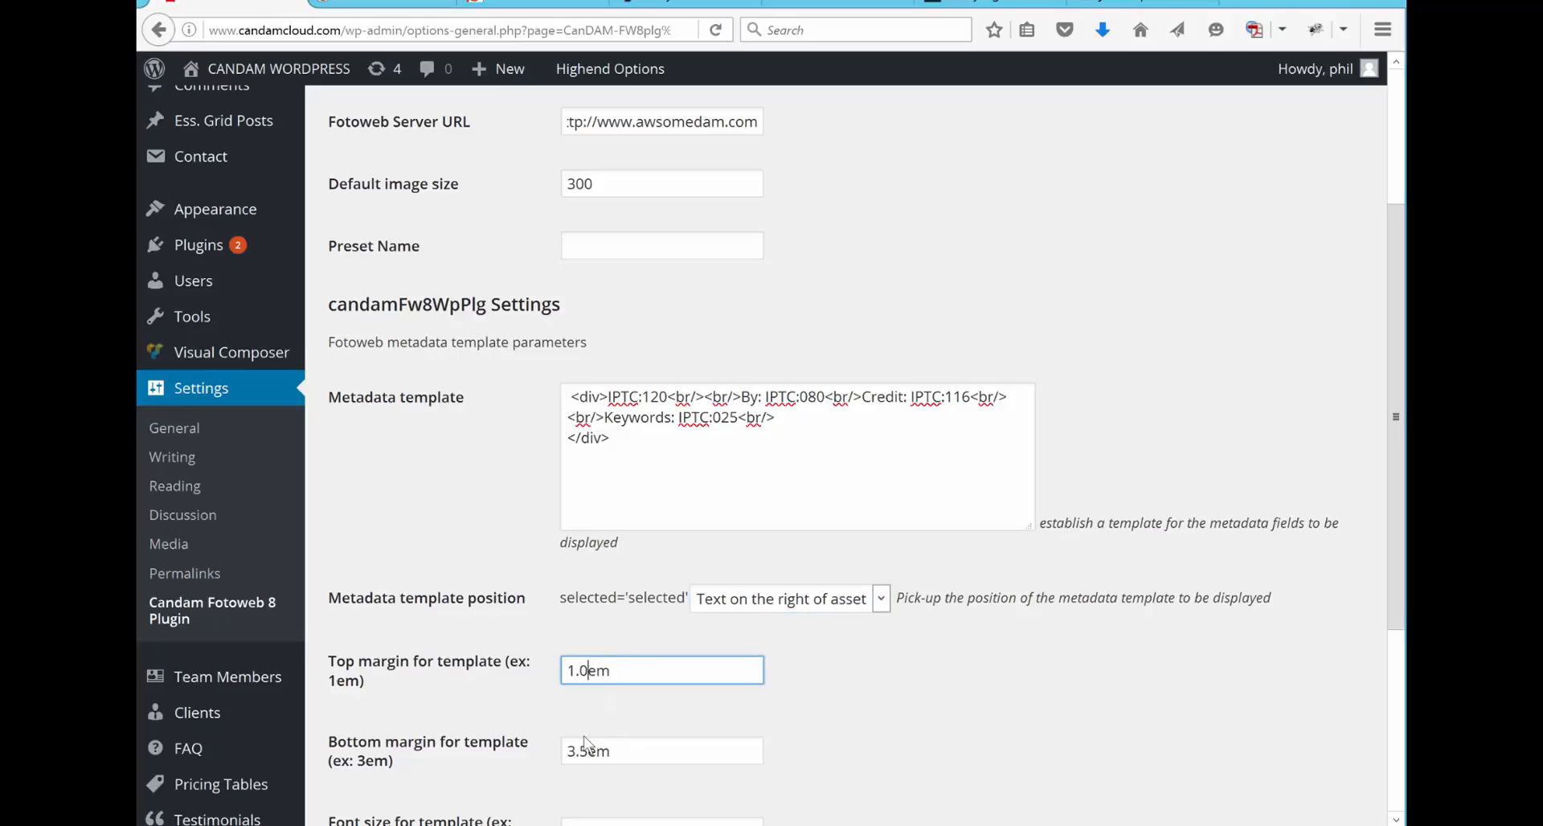
# Step: Set the template's bottom margin to 3.1em and save the Fotoweb 8 plugin settings
pyautogui.scroll(-3, 584, 744)
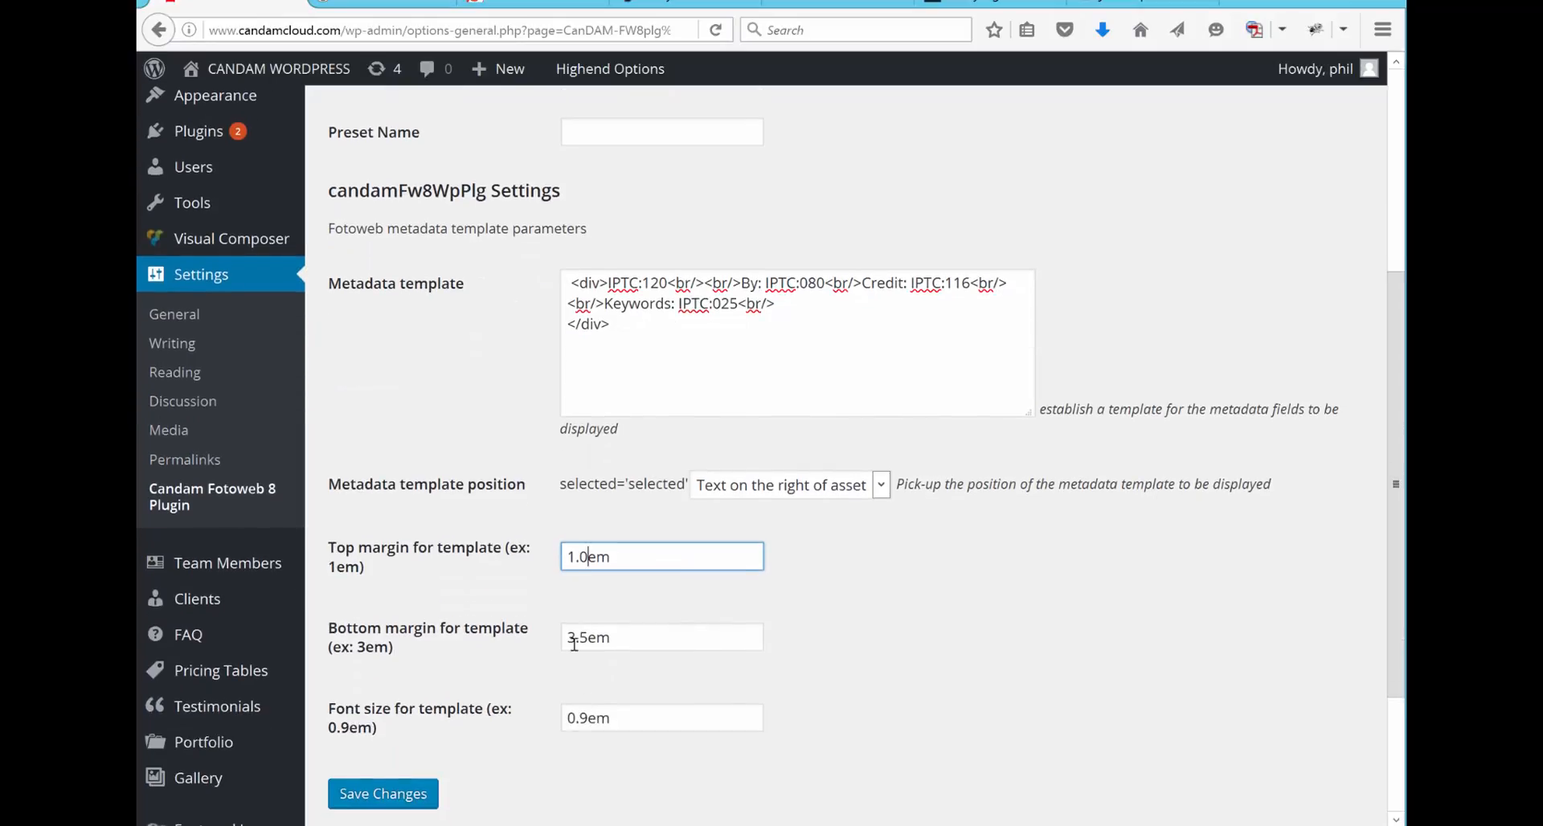
pyautogui.click(585, 637)
pyautogui.press('BackSpace')
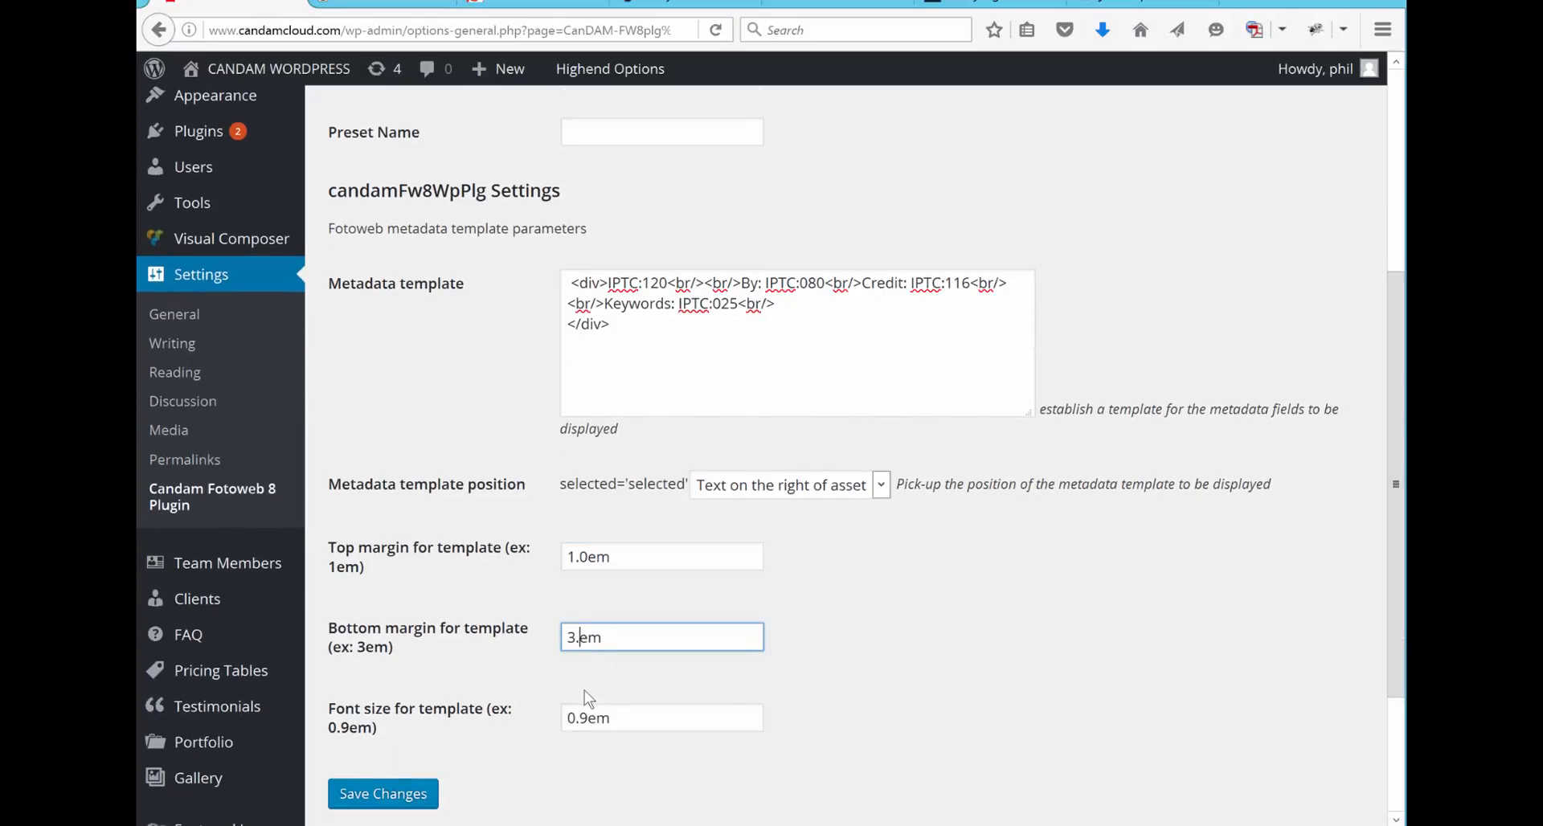
pyautogui.write('1')
pyautogui.scroll(-4, 624, 688)
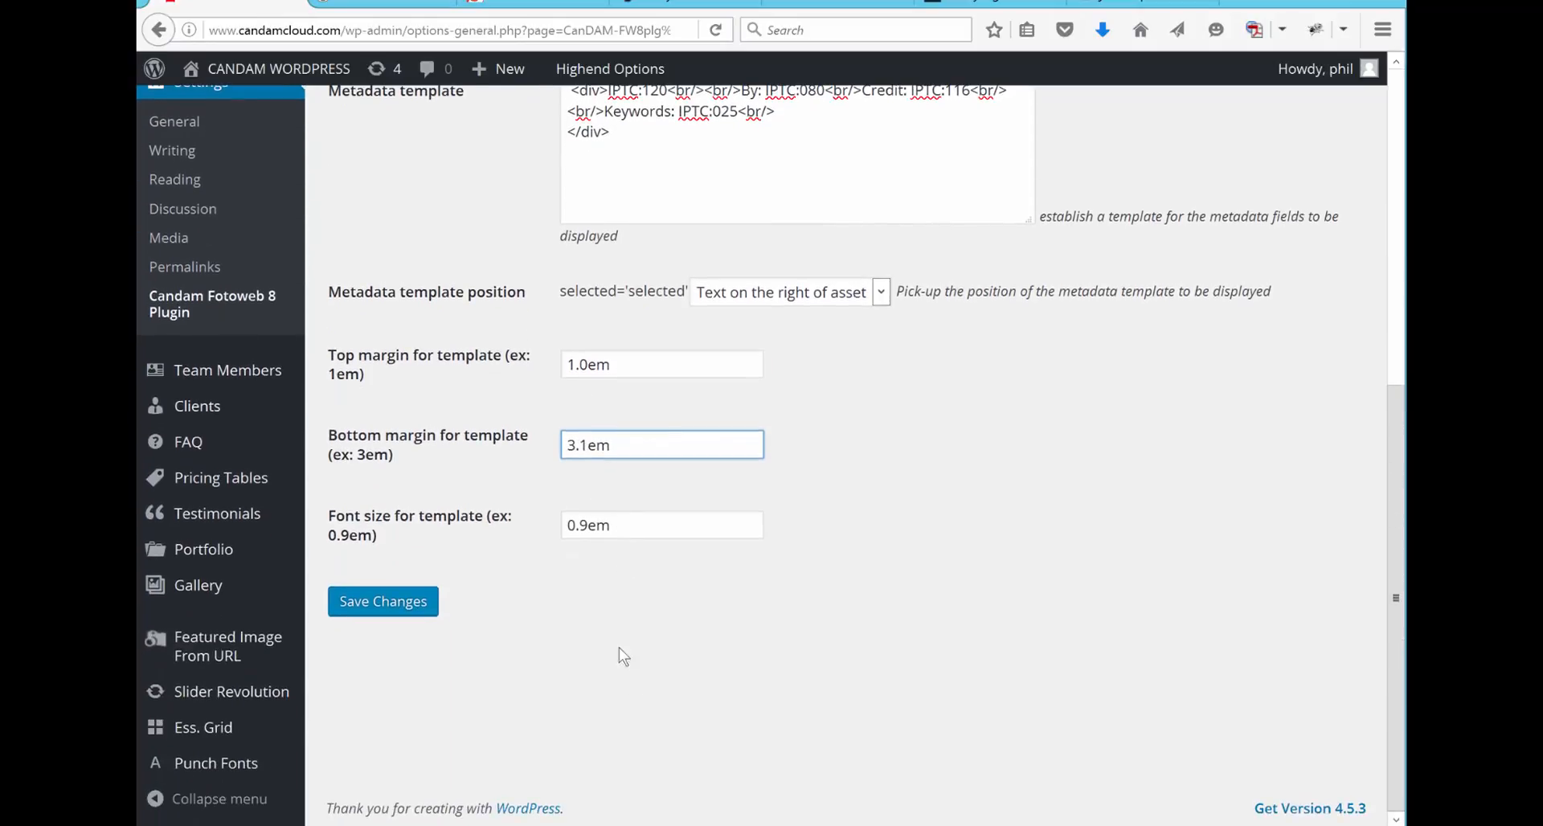
pyautogui.click(359, 614)
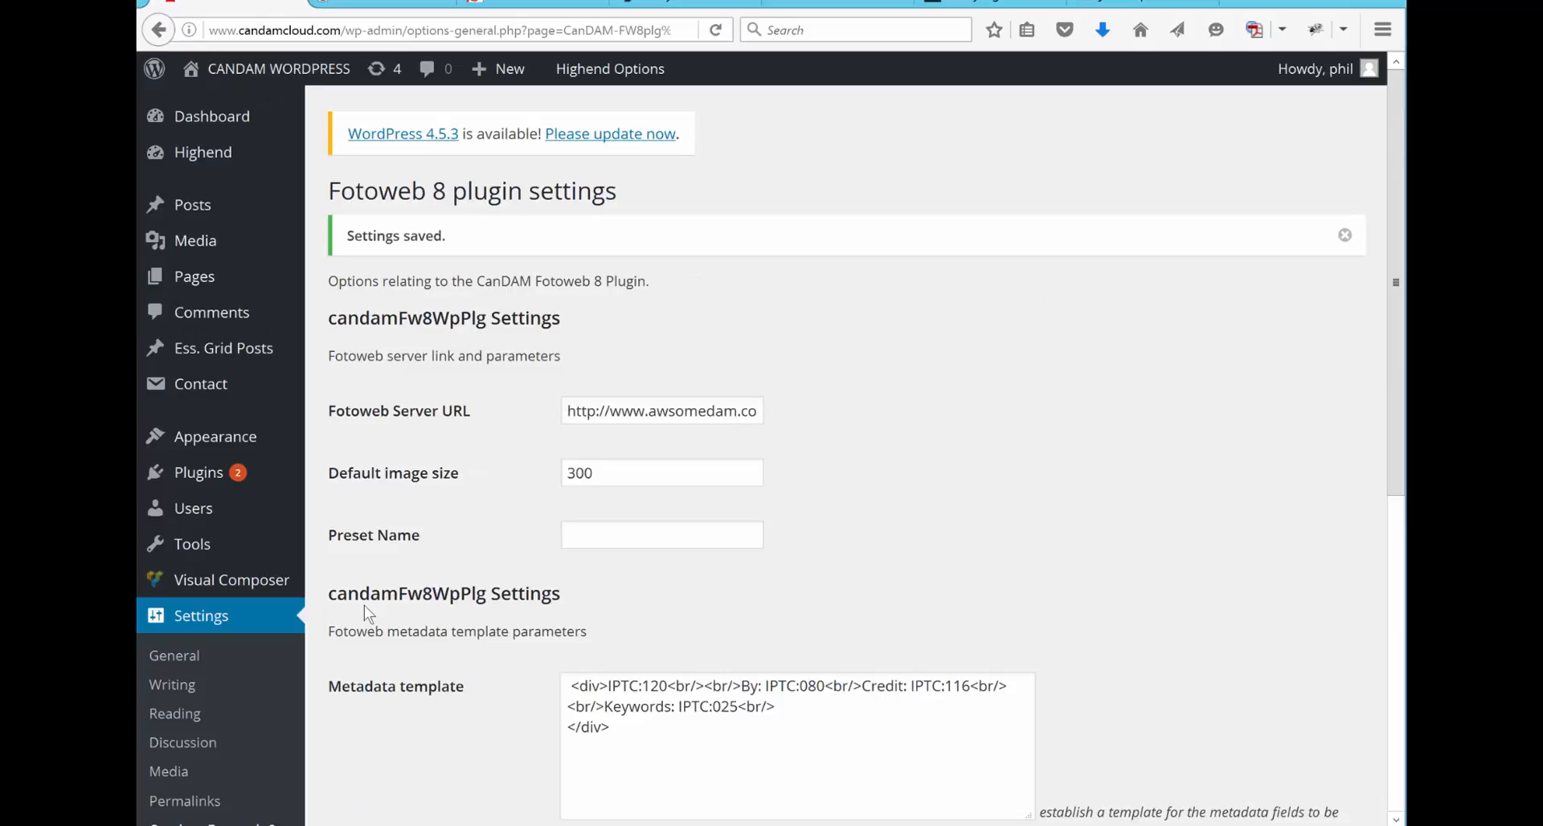
# Step: Open the existing post "New CanDAM Fotoweb 8 Plugin for WordPress" for editing from the list of all posts
pyautogui.moveTo(253, 216)
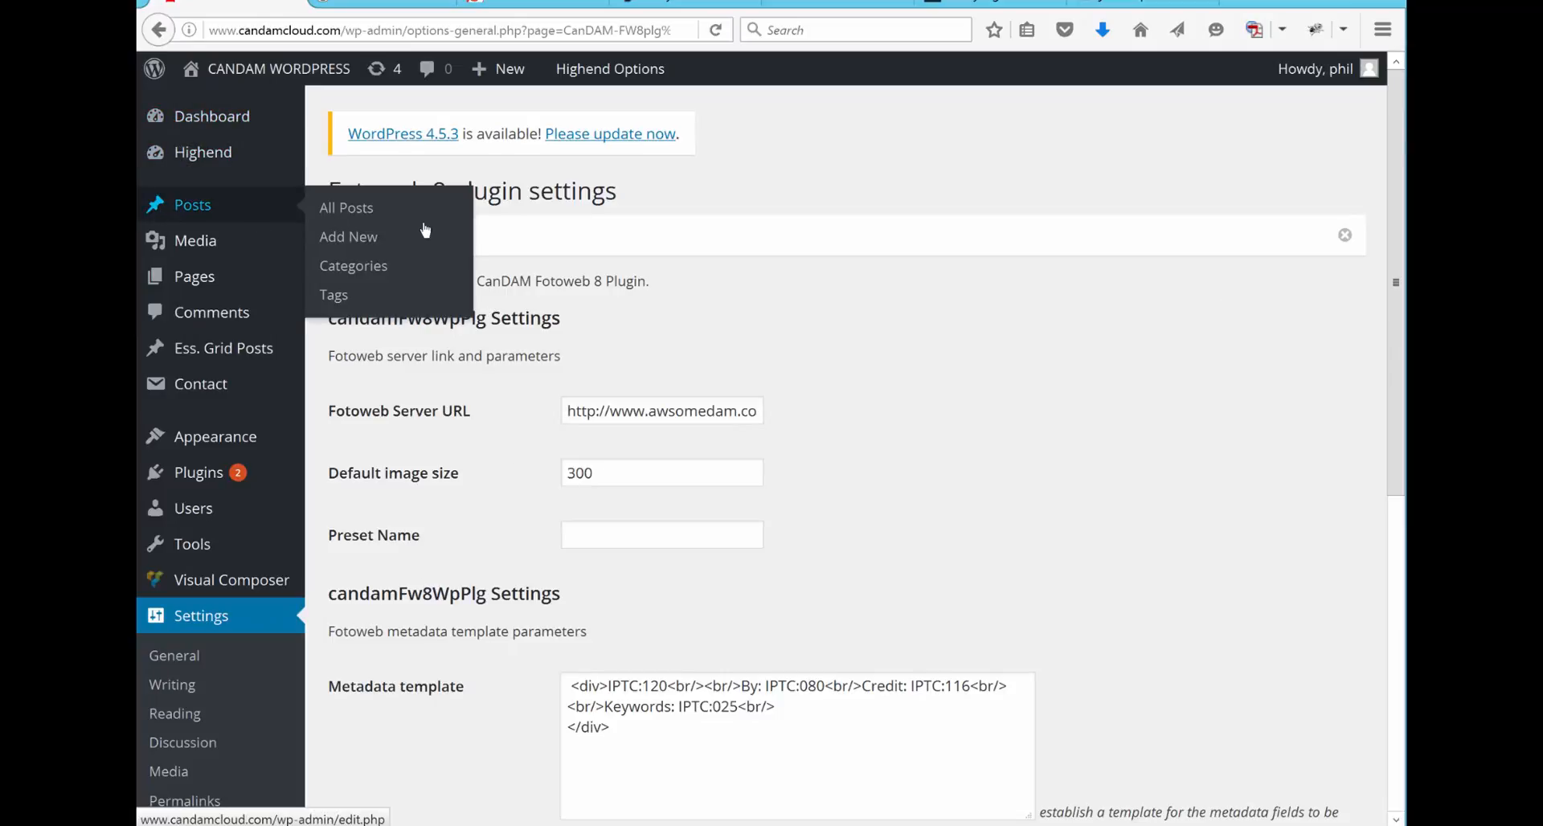
pyautogui.click(352, 208)
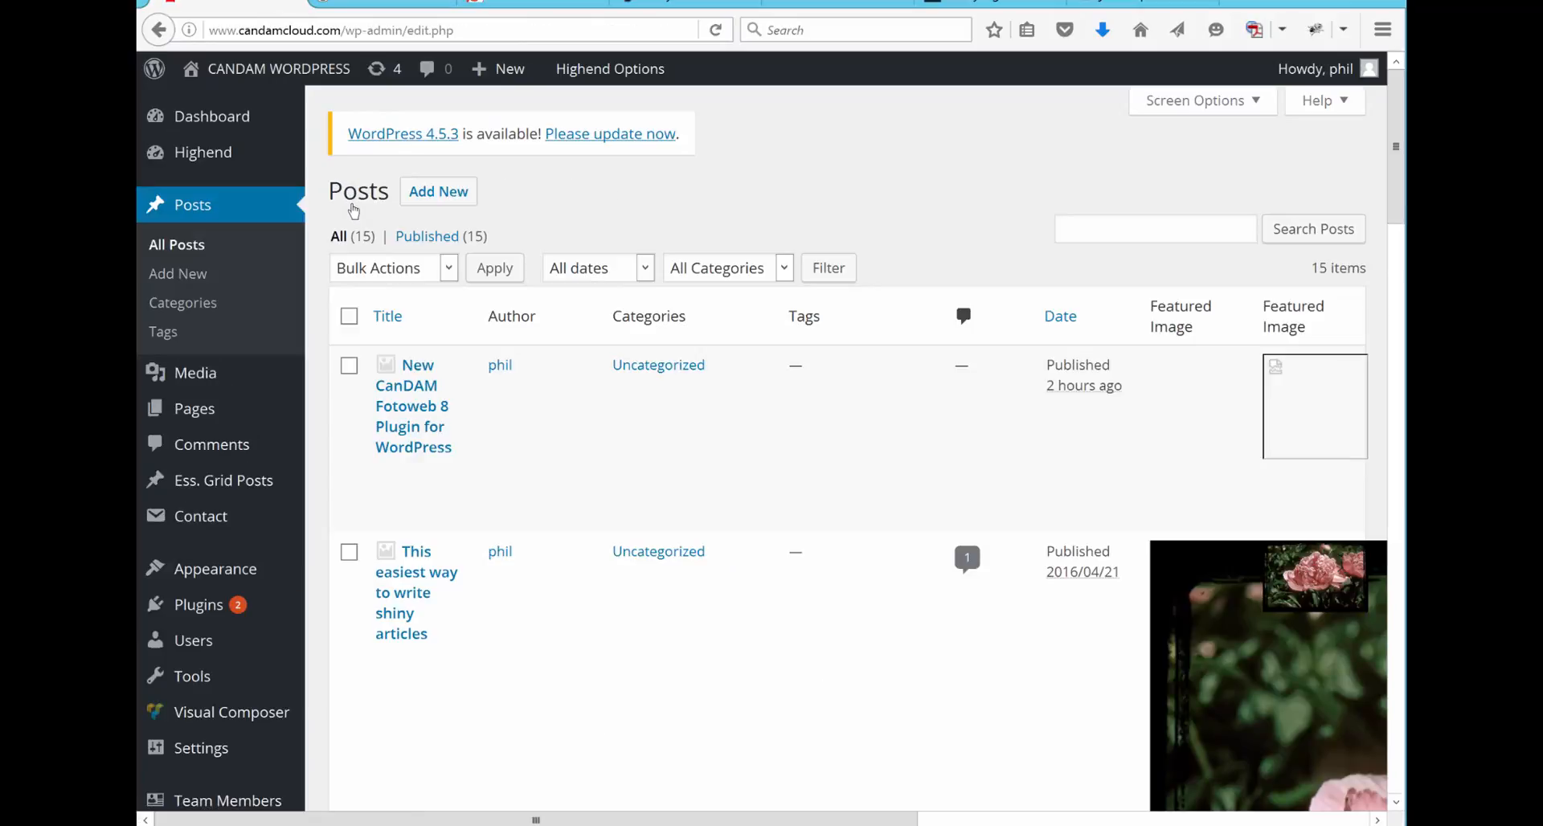
pyautogui.moveTo(391, 478)
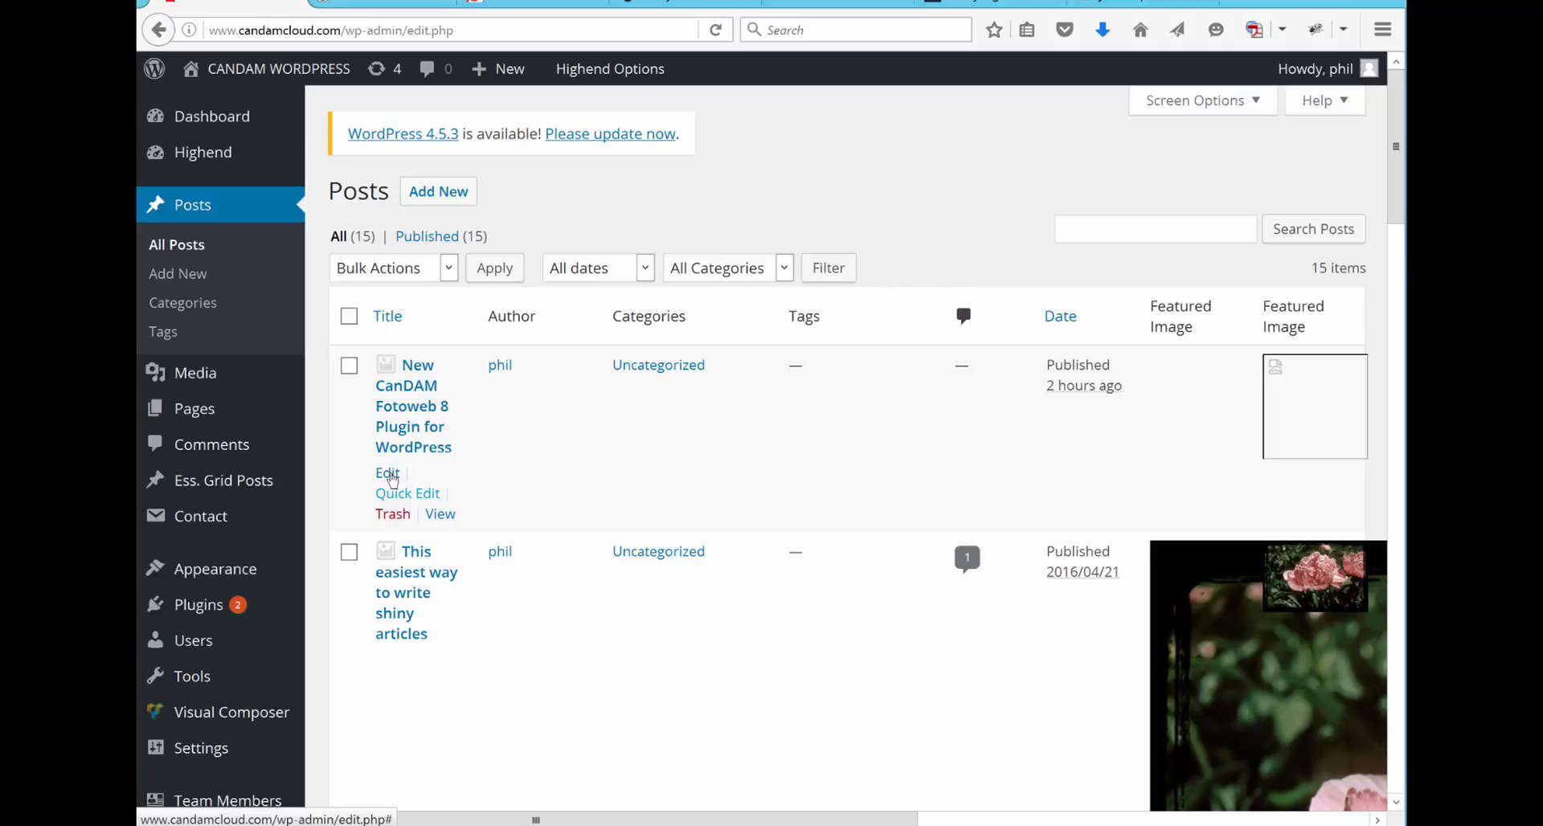
pyautogui.click(388, 474)
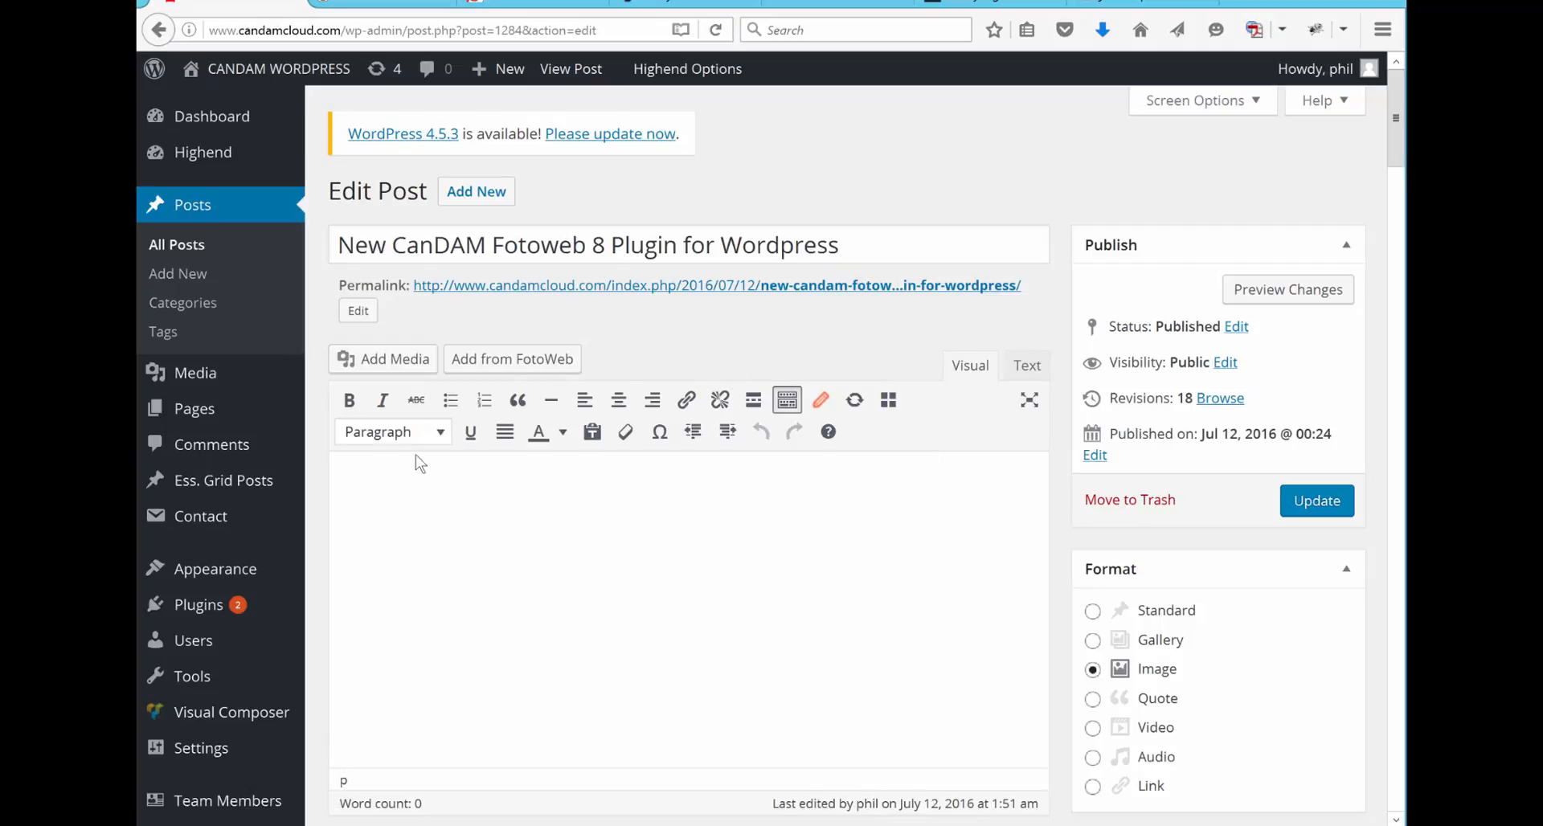
# Step: View the archives offered for placing a file from FotoWeb in the post, and close the picker
pyautogui.click(490, 371)
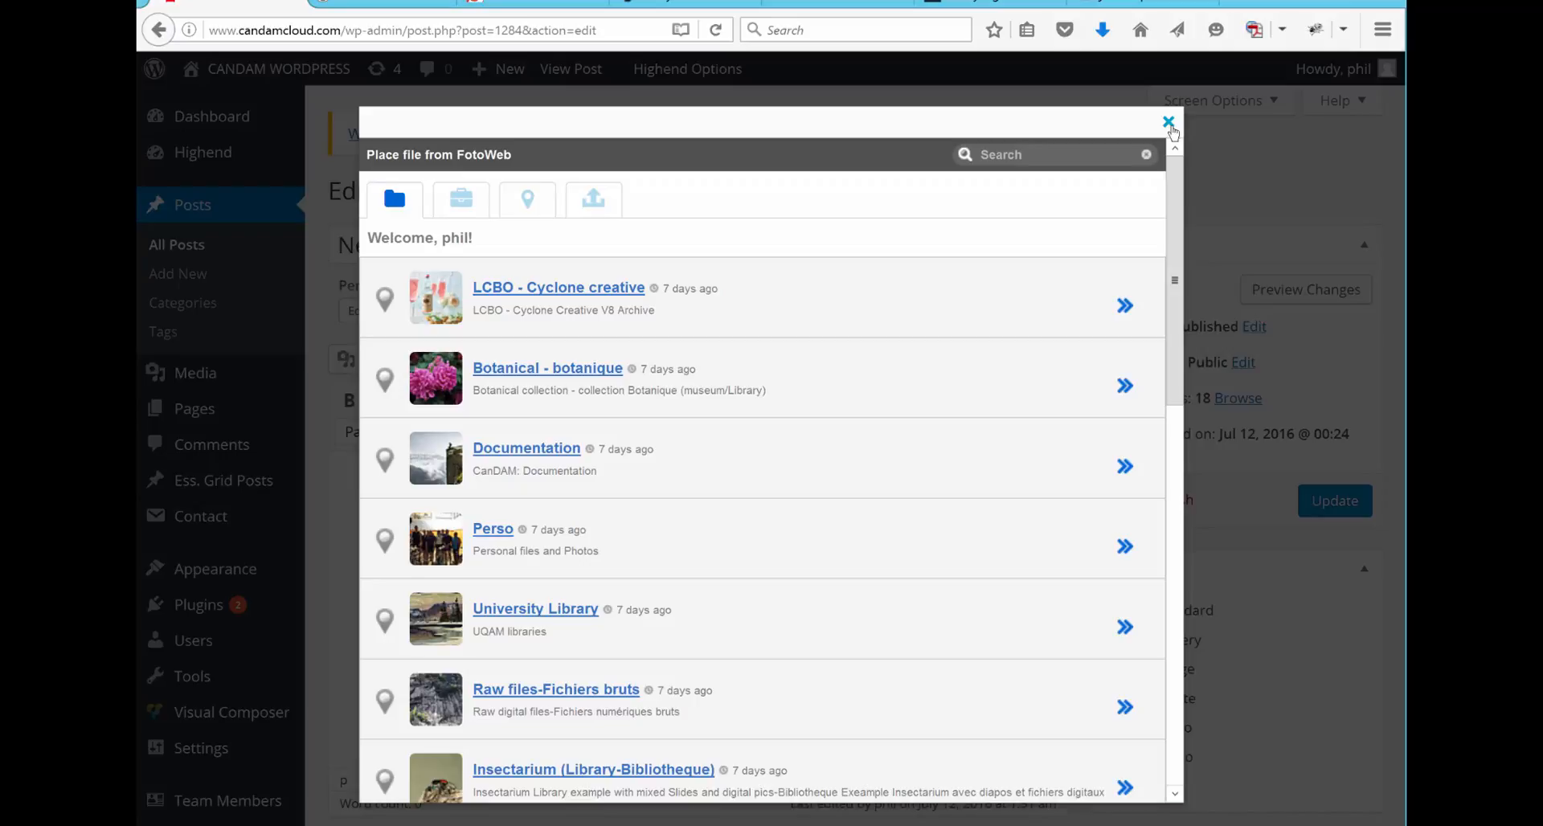
pyautogui.click(1168, 122)
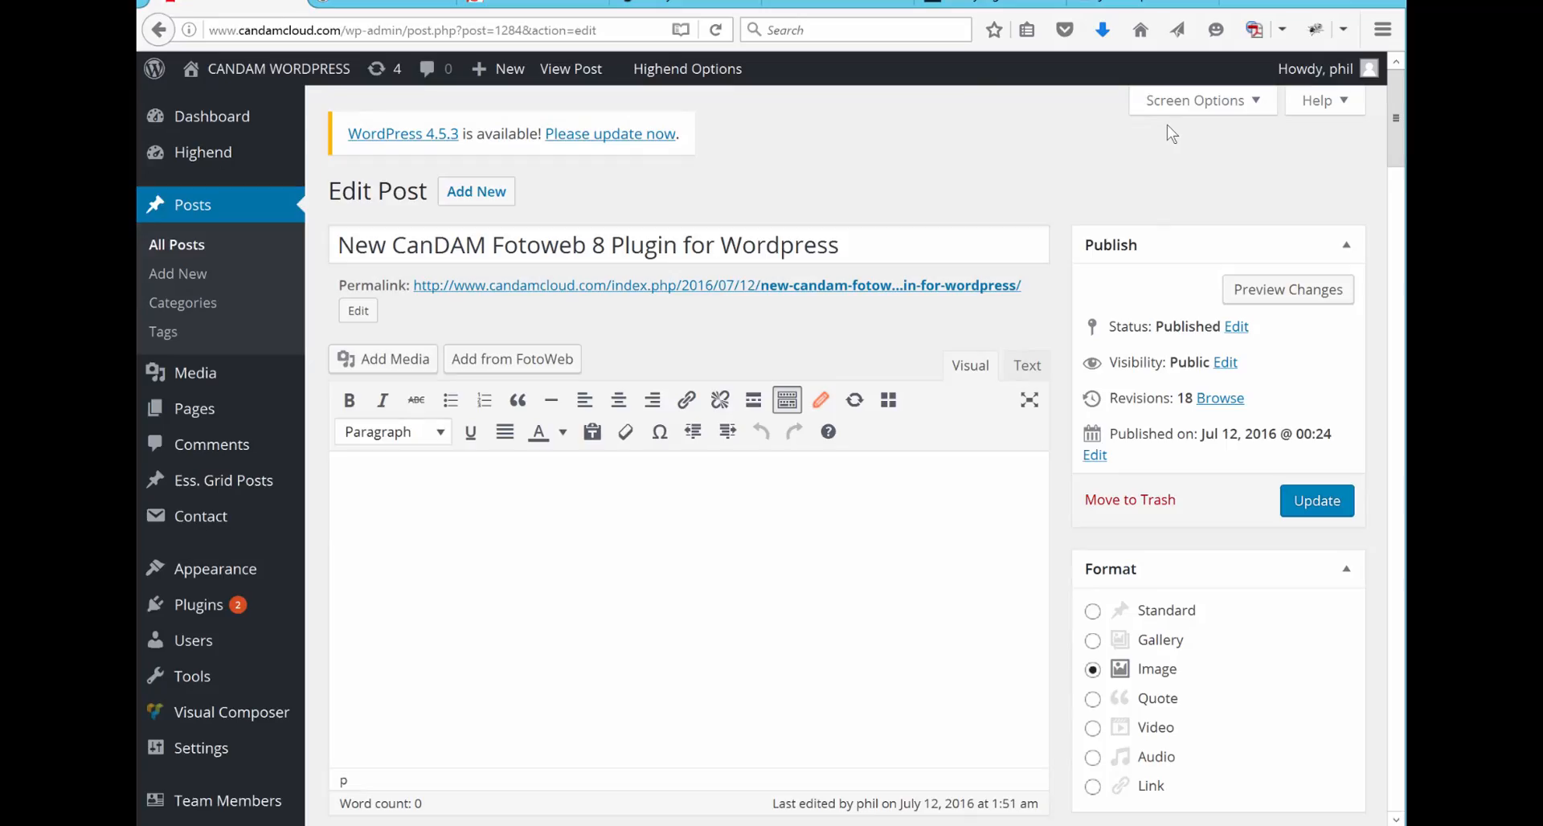